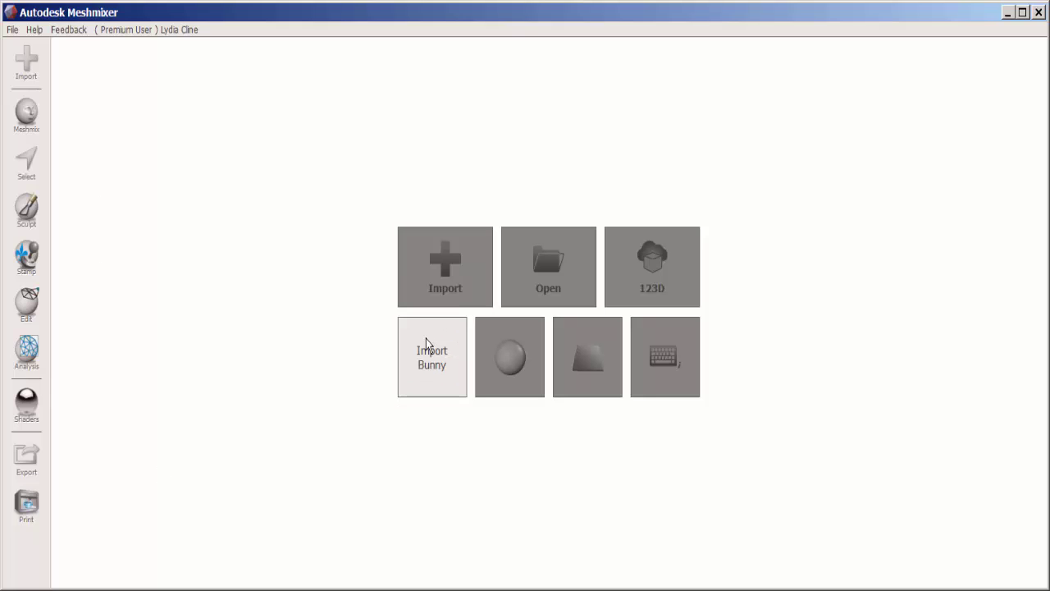
- Import the sample bunny and apply Edit > Make Solid to seal its open underside
left_click(423, 346)
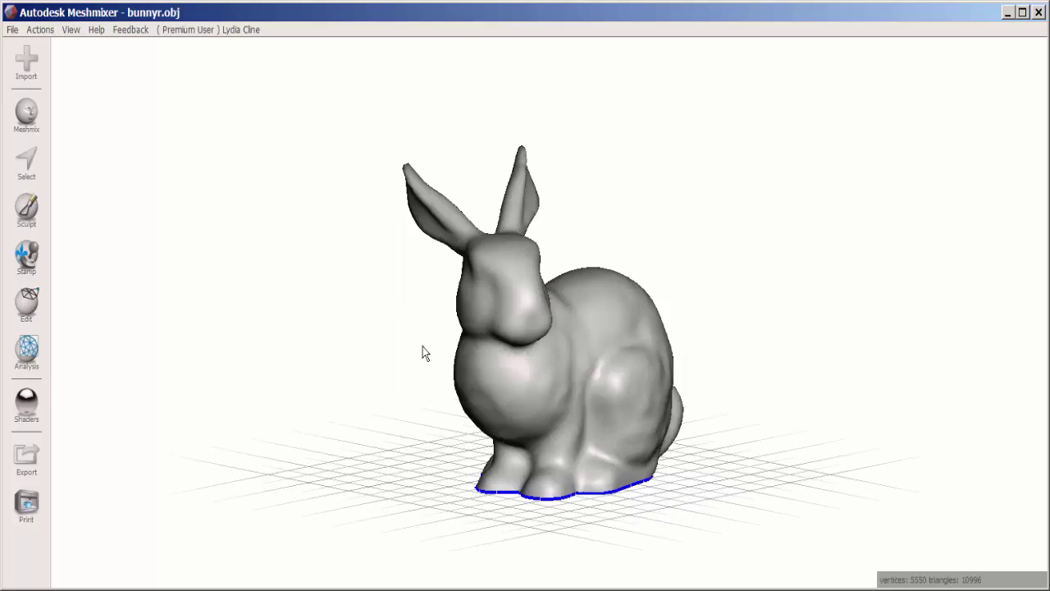
right_click_drag(556, 422, 502, 254)
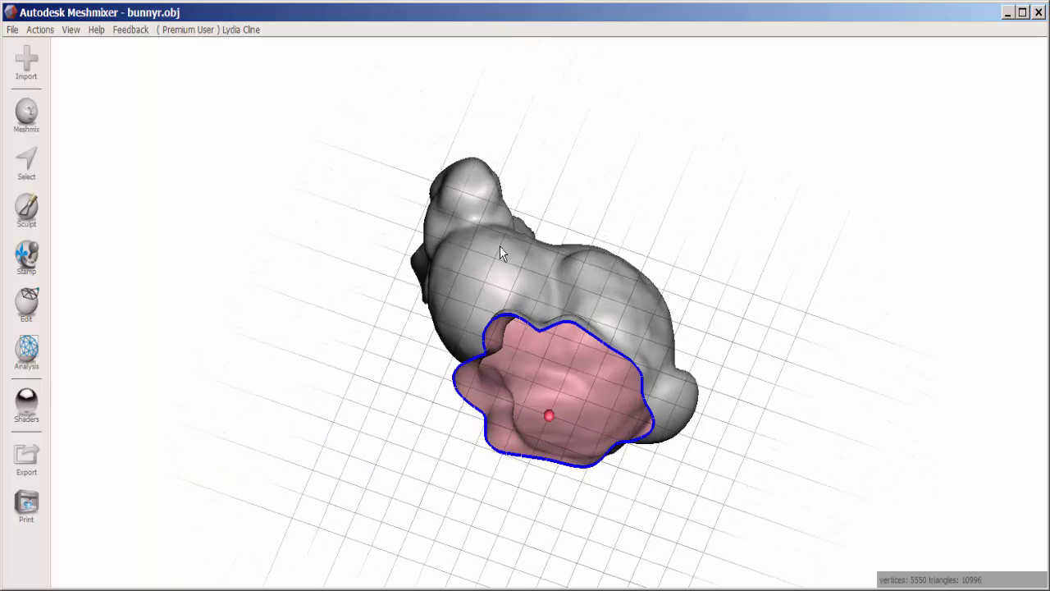
left_click(28, 305)
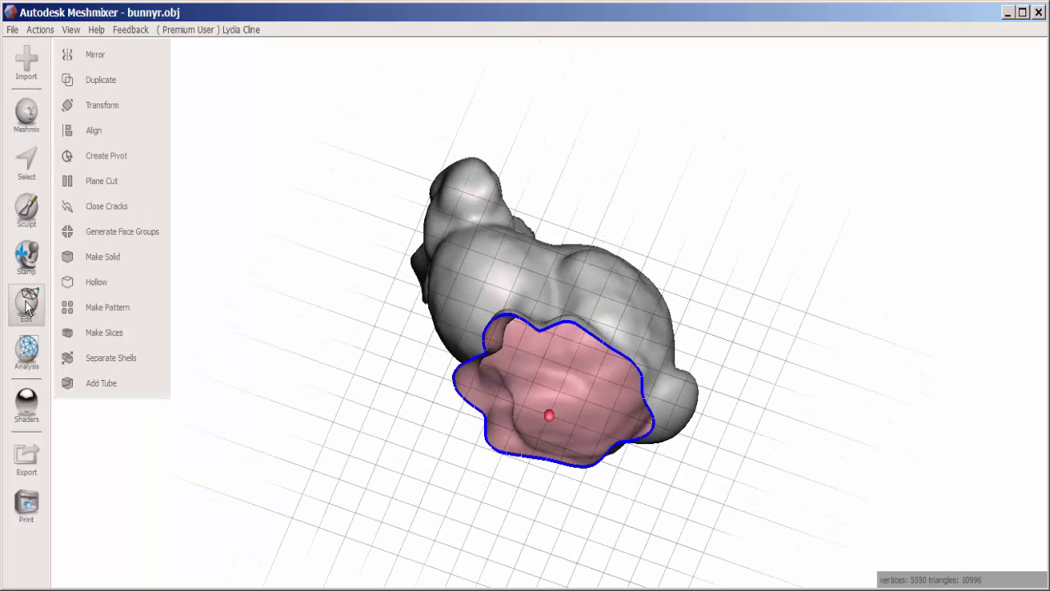
left_click(121, 256)
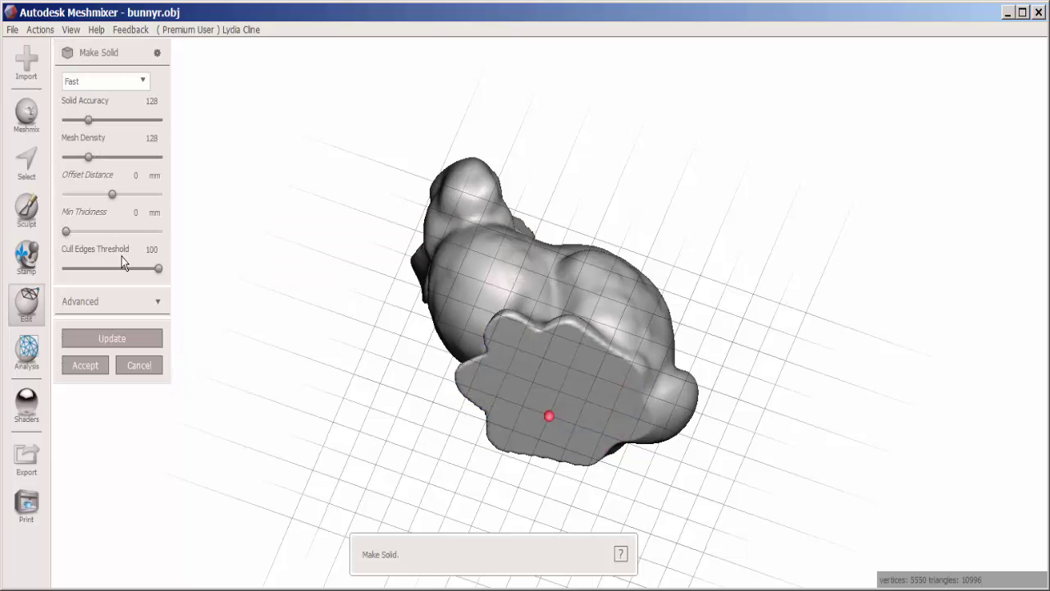
left_click(84, 365)
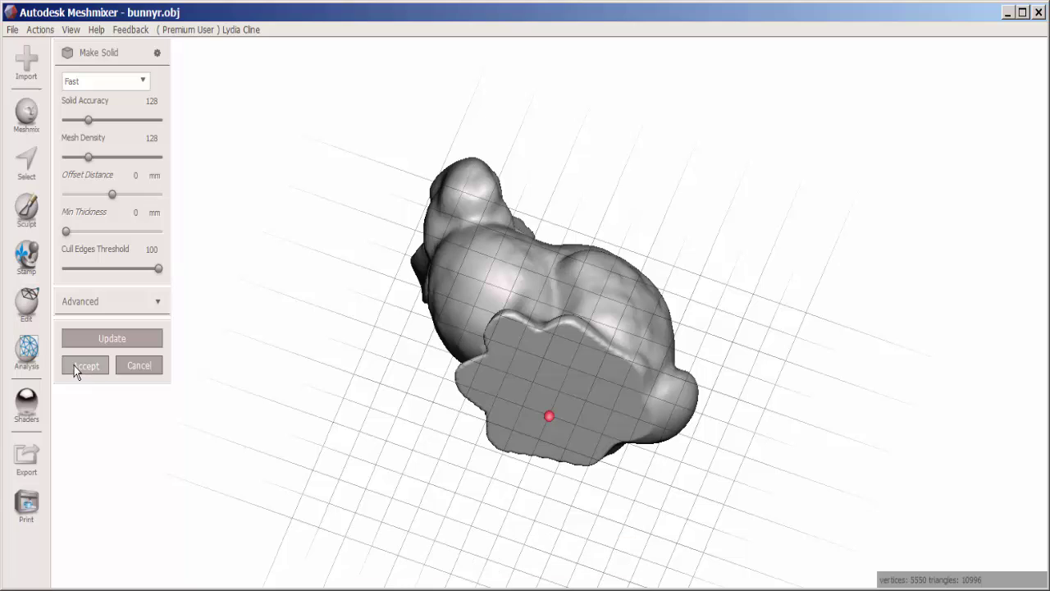
right_click_drag(263, 352, 232, 448)
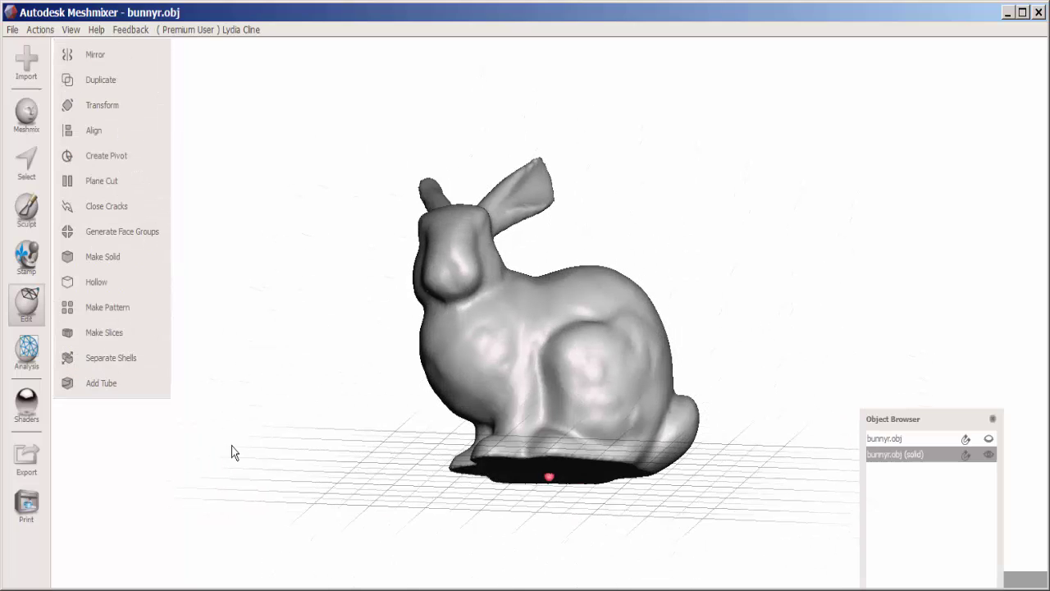
left_click(100, 182)
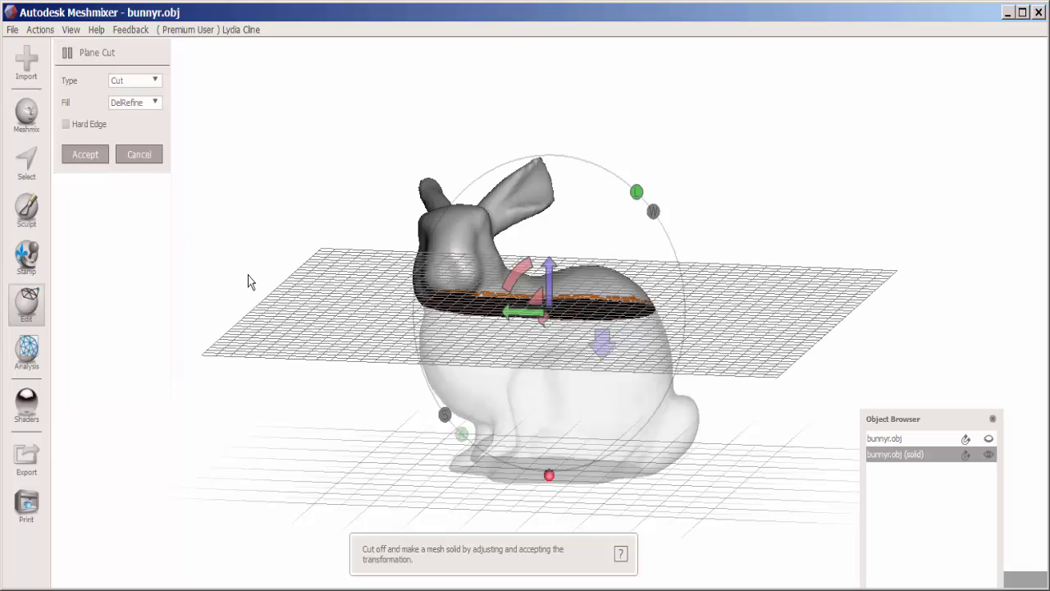
left_click(82, 154)
right_click_drag(348, 288, 310, 296)
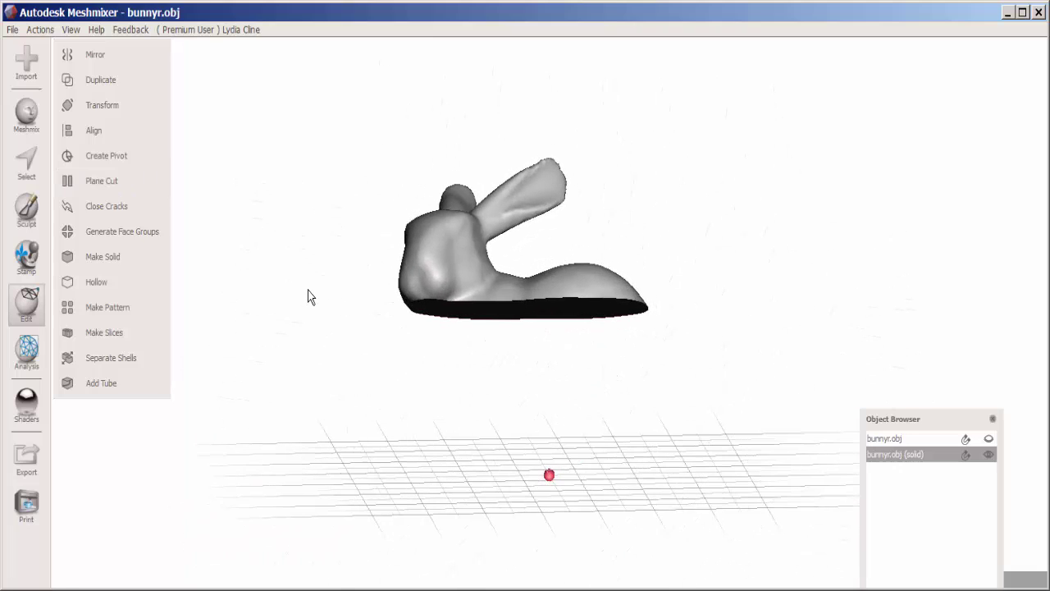
left_click(41, 30)
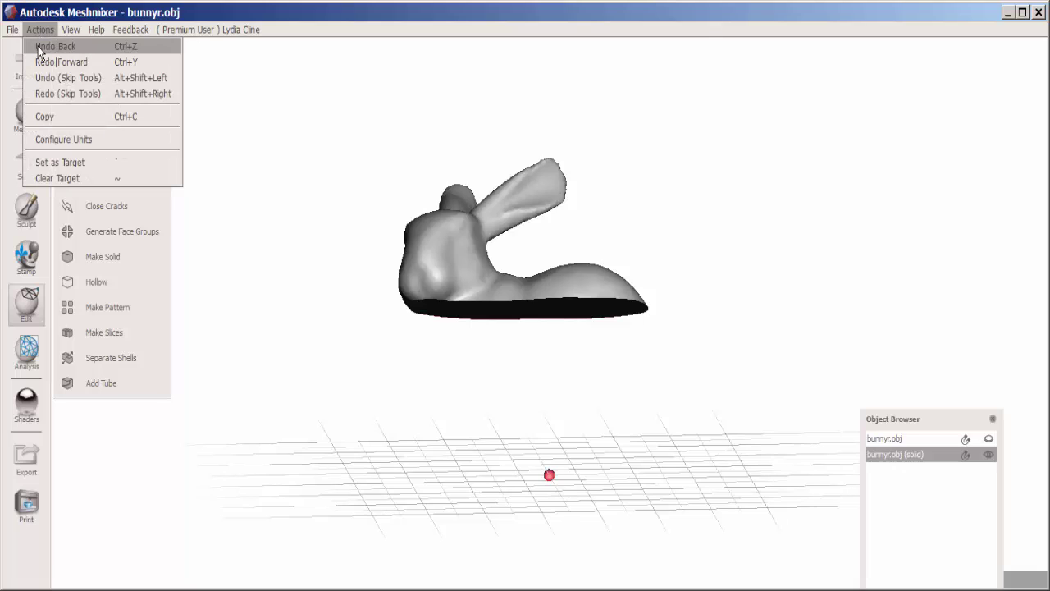
left_click(38, 46)
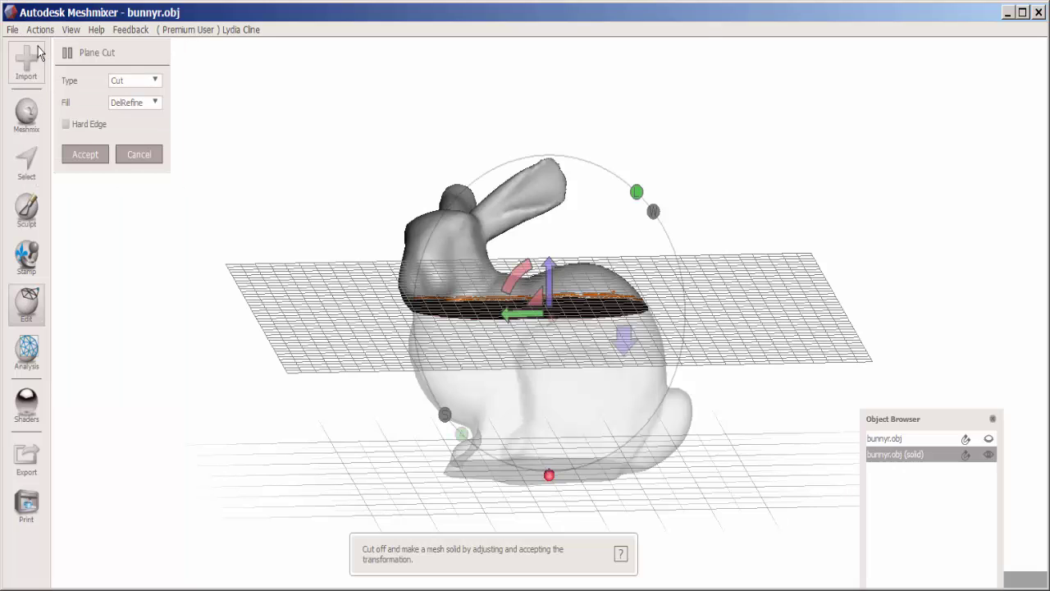
left_click(128, 156)
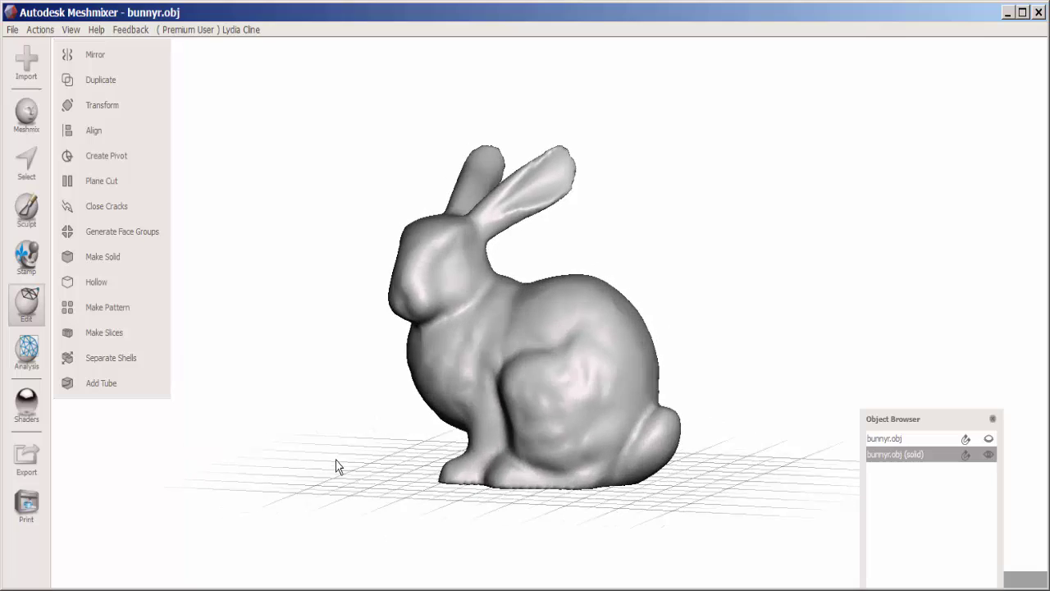
- Apply Hollow to the solid bunny with a 0.43 mm offset distance
right_click_drag(337, 466, 314, 491)
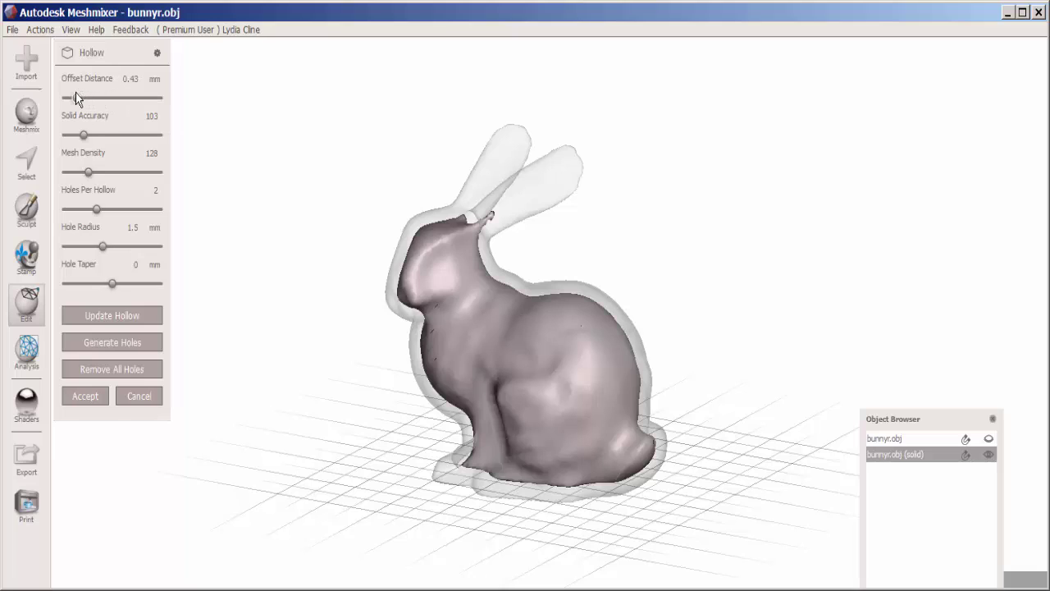
left_click(70, 396)
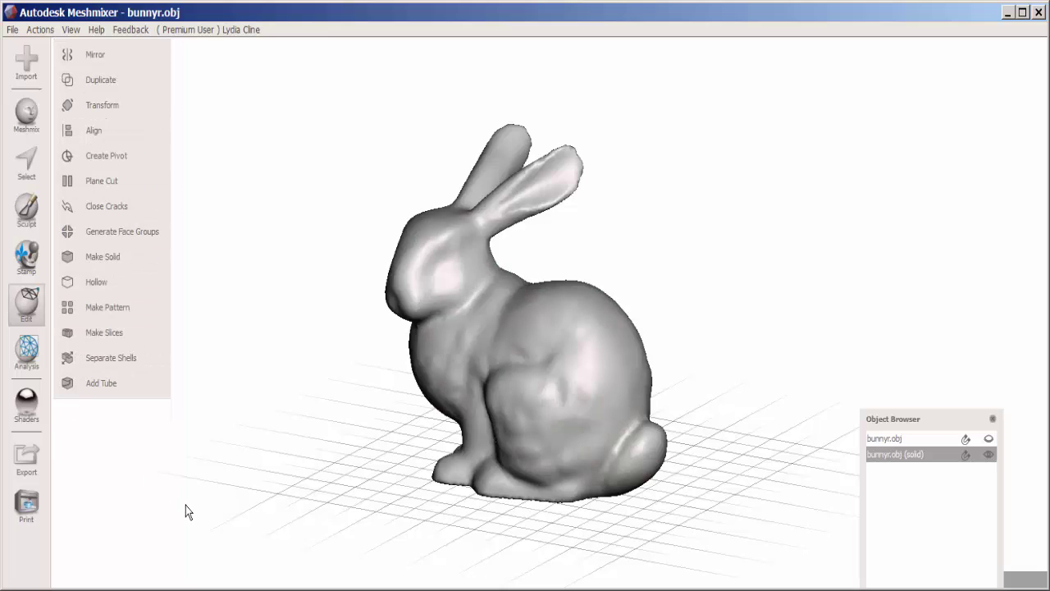
right_click_drag(317, 451, 303, 469)
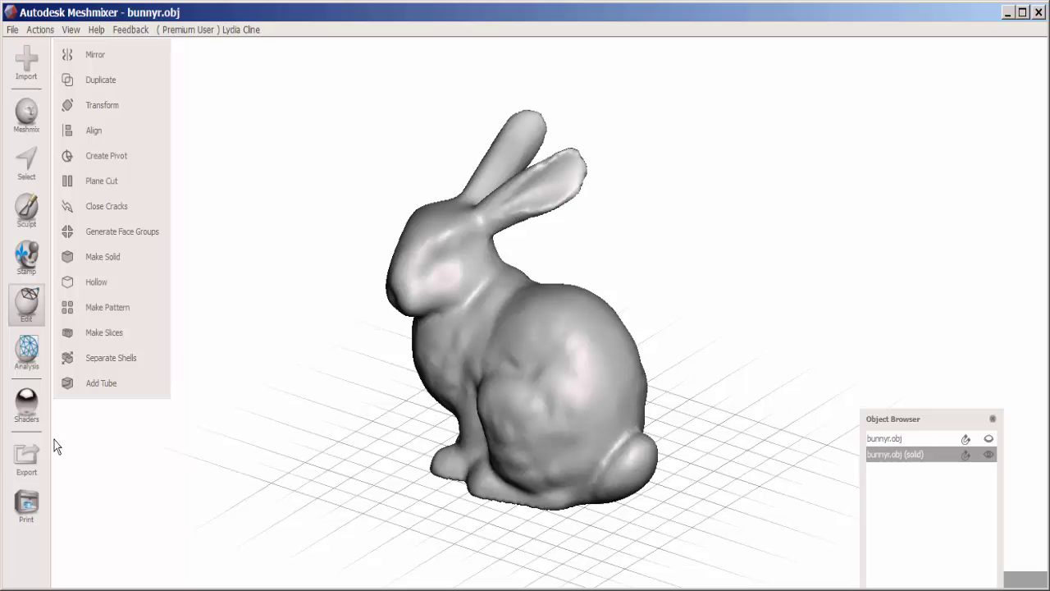
left_click(32, 406)
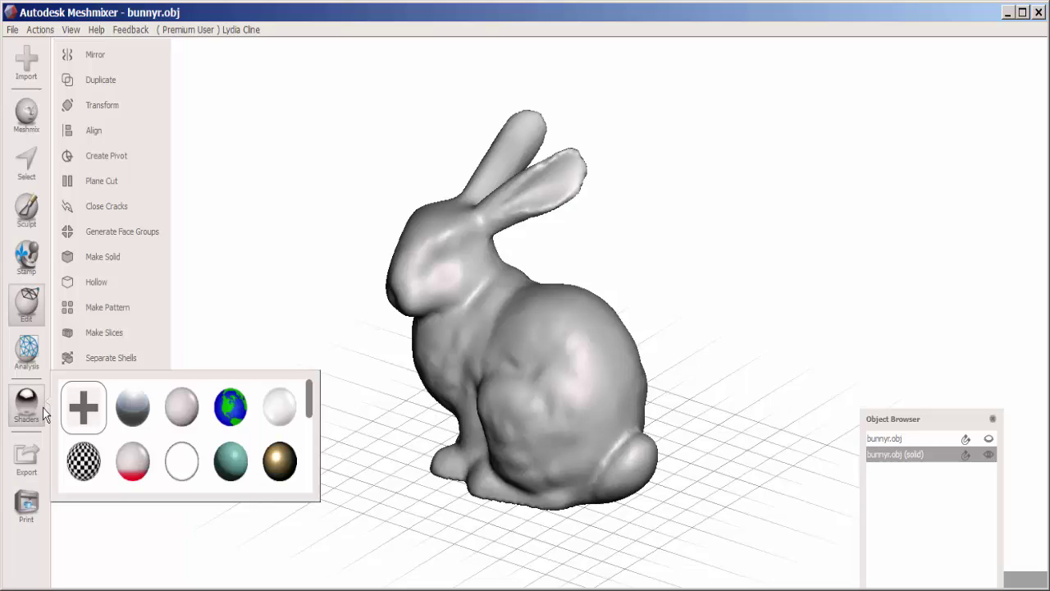
left_click_drag(281, 406, 487, 421)
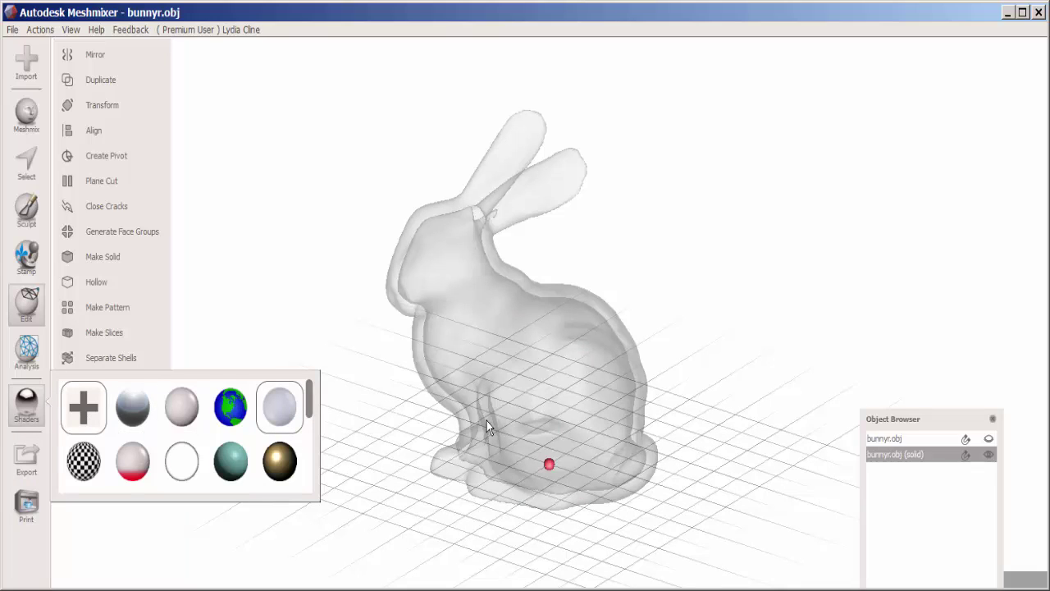
mouse_move(359, 517)
right_mouse_down()
mouse_move(342, 534)
mouse_move(389, 528)
mouse_move(364, 510)
right_mouse_up()
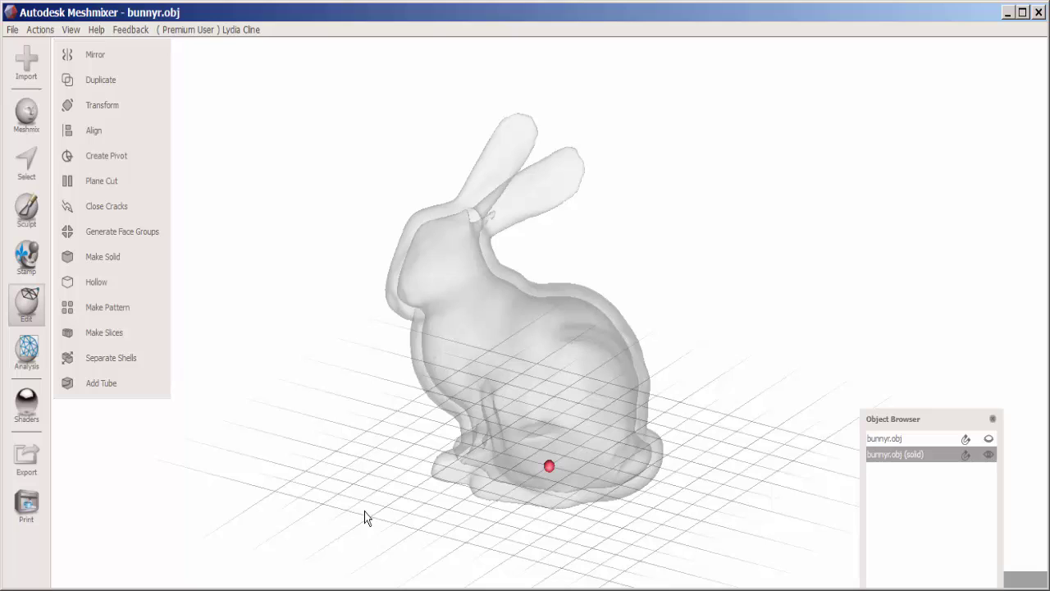
left_click(26, 404)
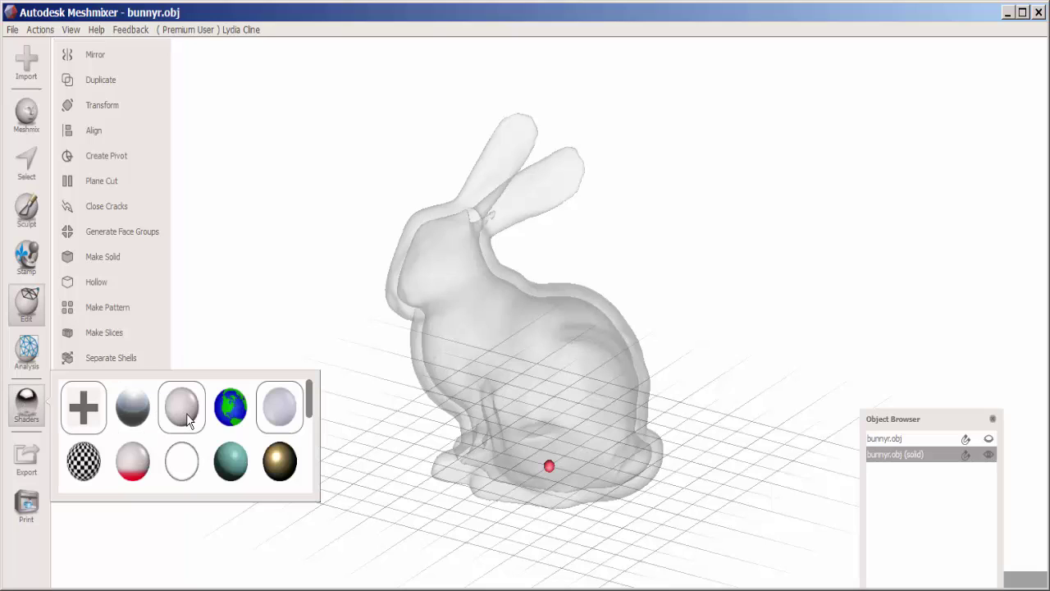
left_click_drag(188, 420, 487, 429)
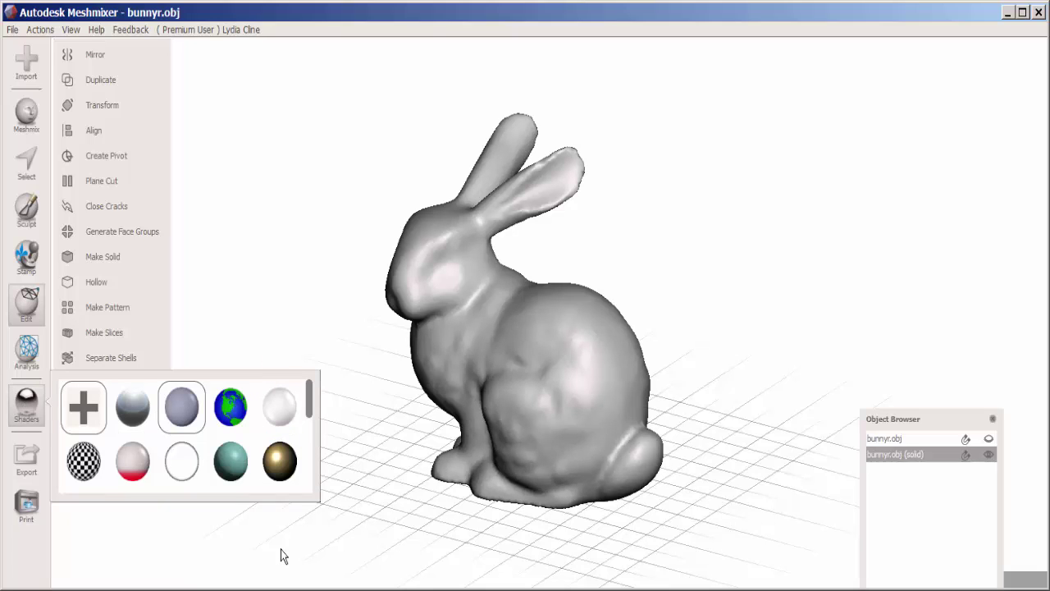
left_click(237, 545)
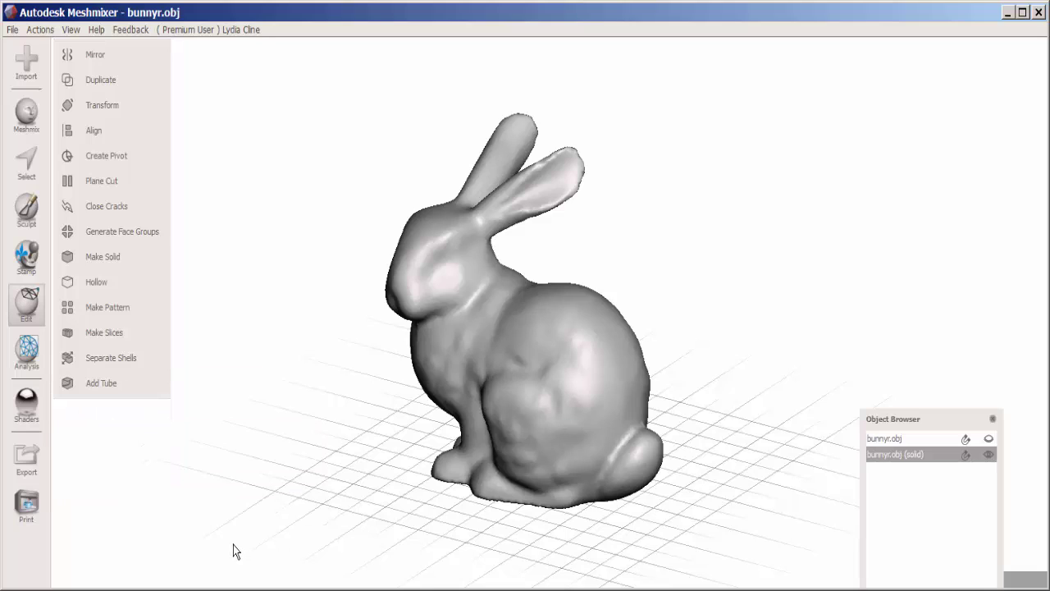
- Export the hollow bunny to the Desktop as rabbit.stl in STL Binary format
left_click(28, 462)
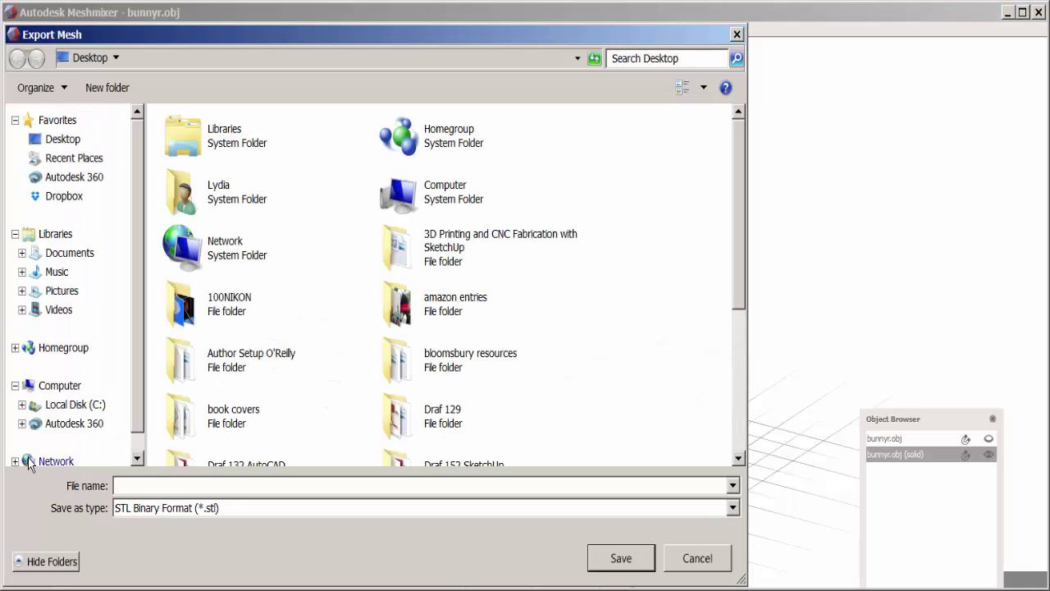
type("rabbit")
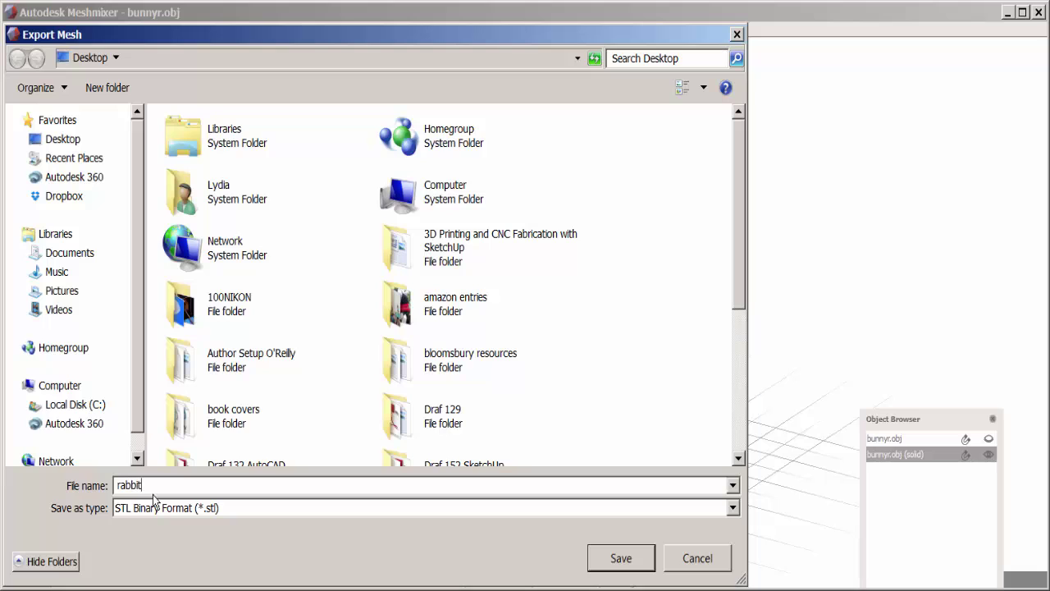
left_click(621, 560)
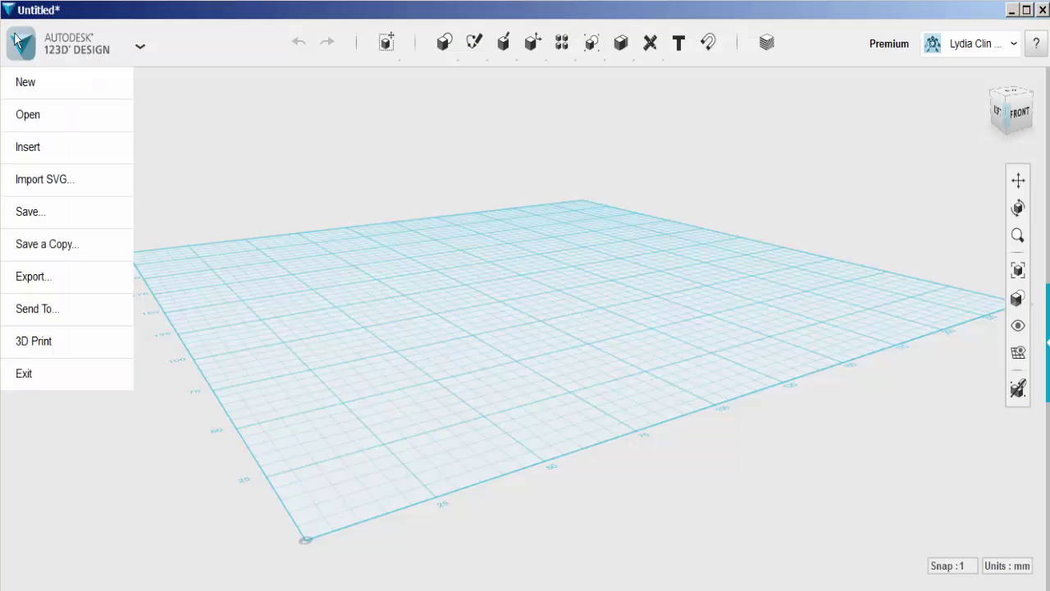
- Insert rabbit.stl from the computer into the 123D Design scene
left_click(24, 147)
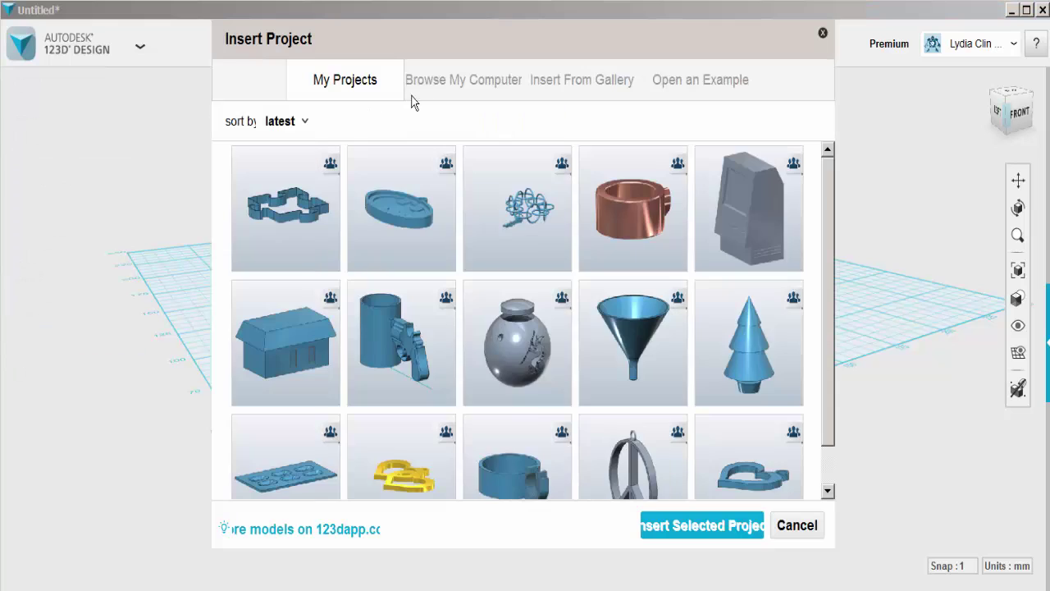
left_click(434, 86)
left_click(506, 314)
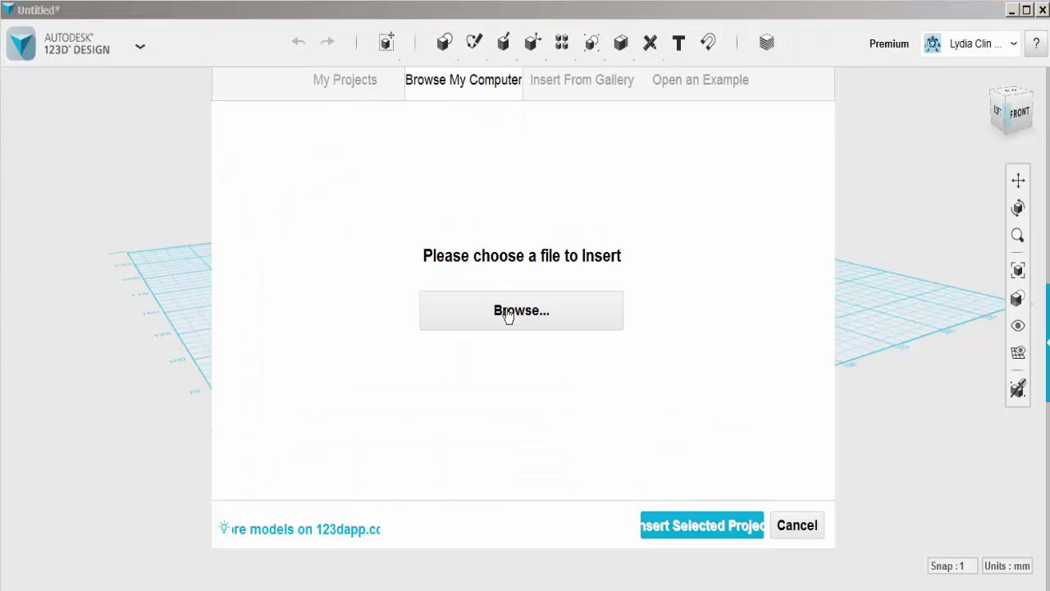
left_click_drag(656, 161, 682, 375)
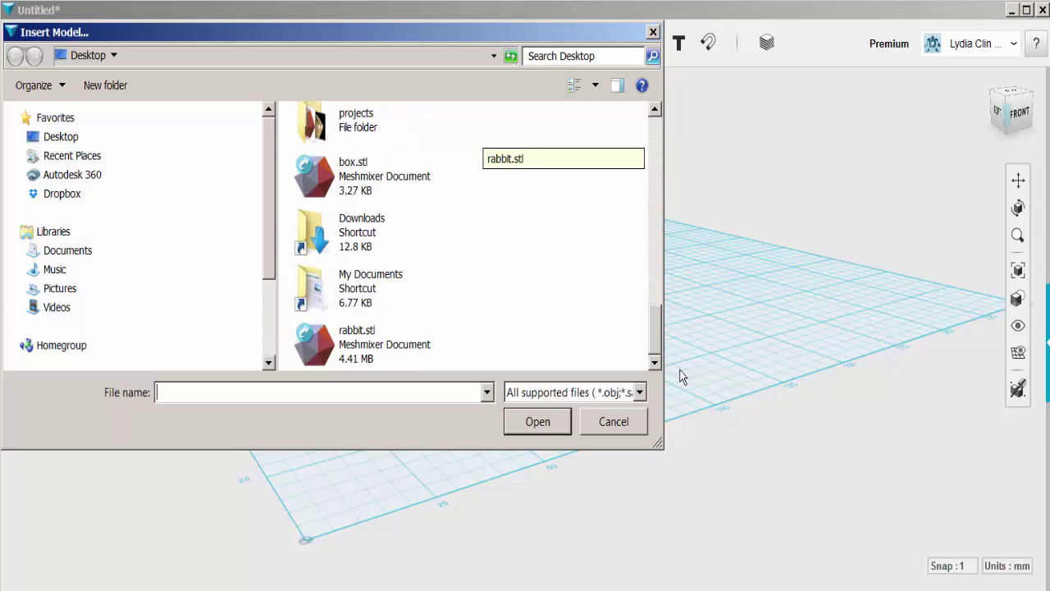
left_click(348, 365)
left_click(530, 422)
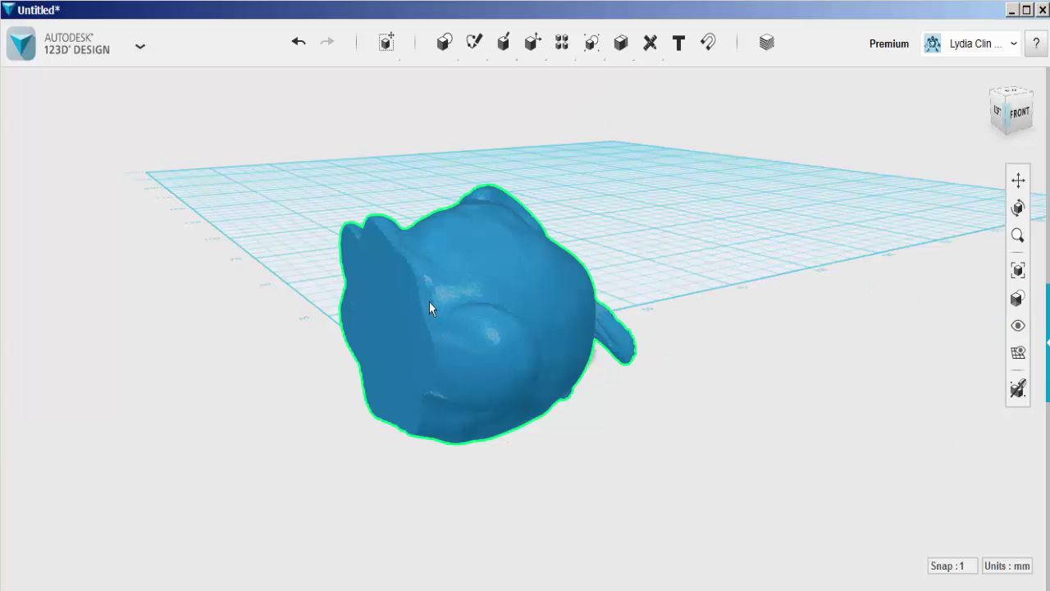
- Rotate the bunny 90° upright, lift it and slide it sideways onto the grid
right_click_drag(555, 363, 533, 332)
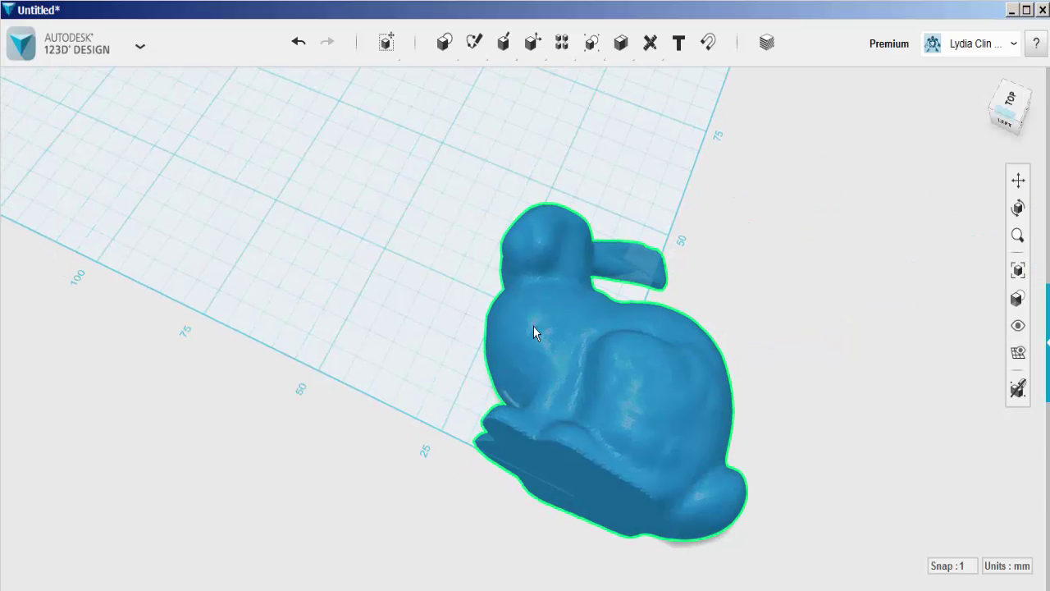
left_click(533, 326)
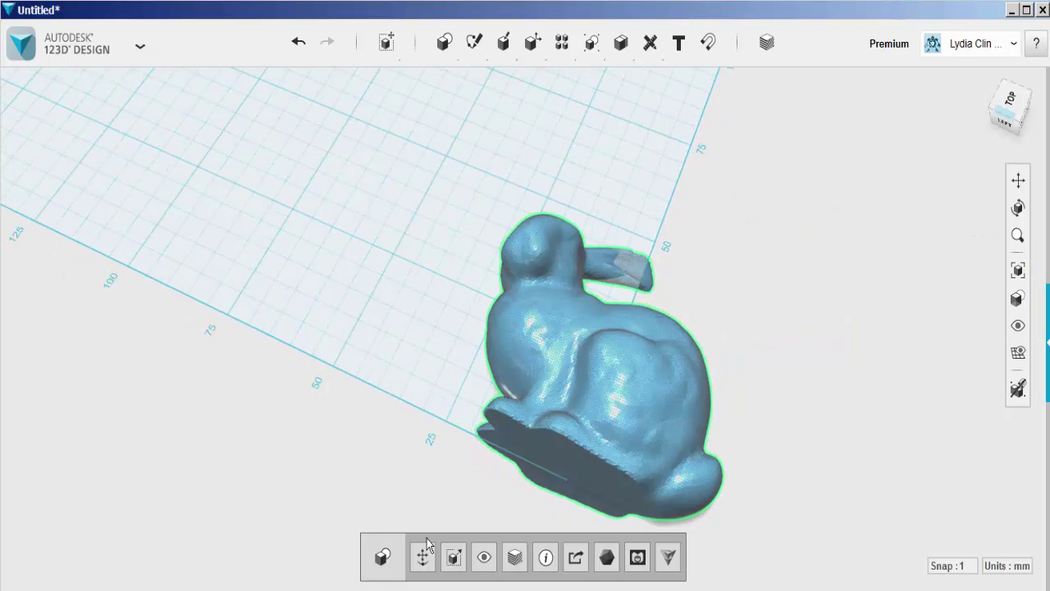
left_click(422, 557)
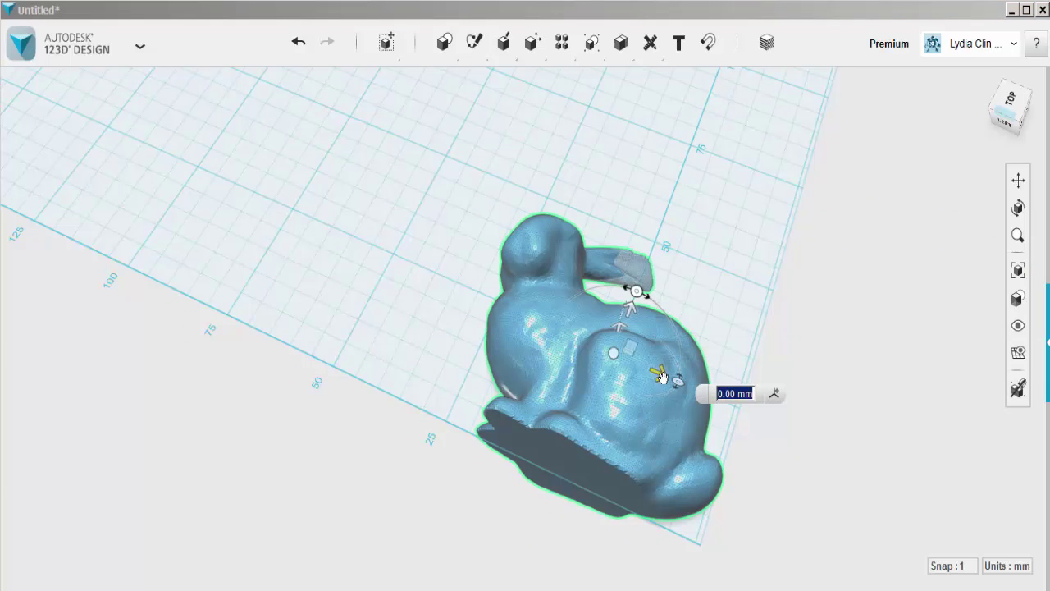
right_click_drag(661, 376, 605, 462)
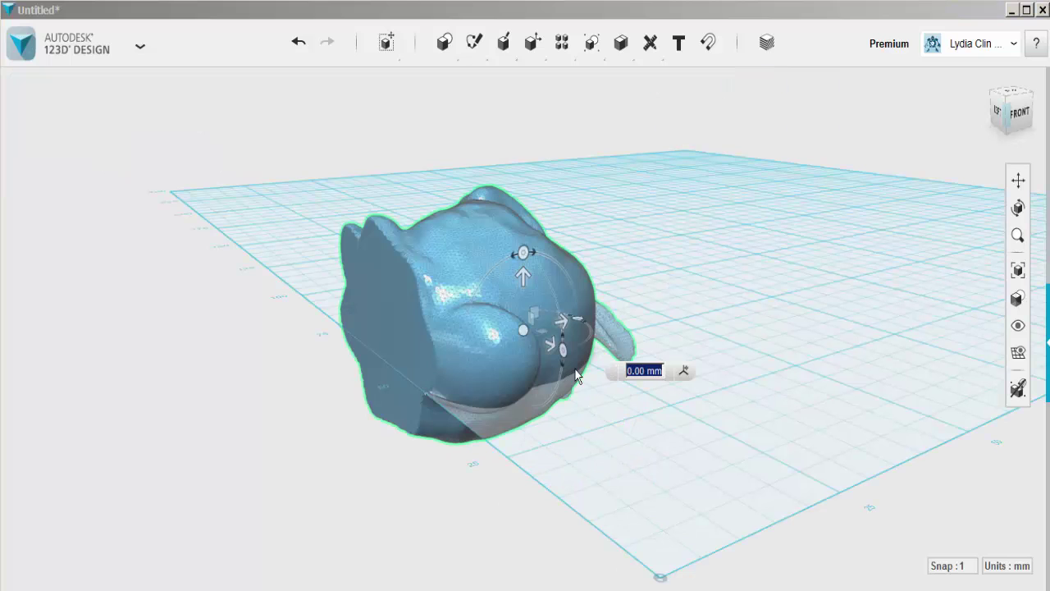
left_click_drag(523, 253, 462, 343)
left_click_drag(520, 273, 476, 113)
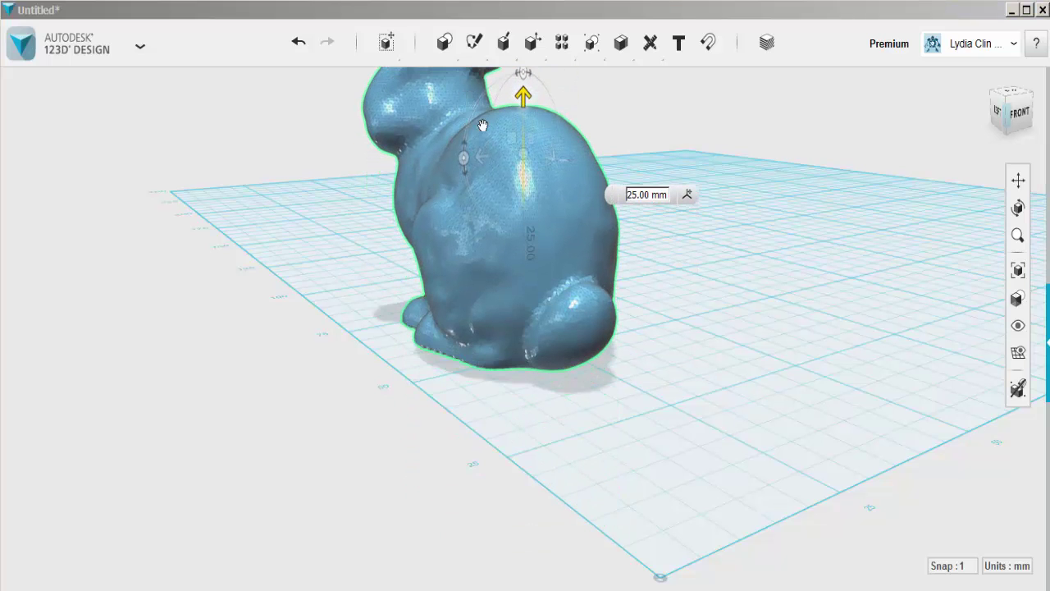
left_click_drag(474, 156, 776, 175)
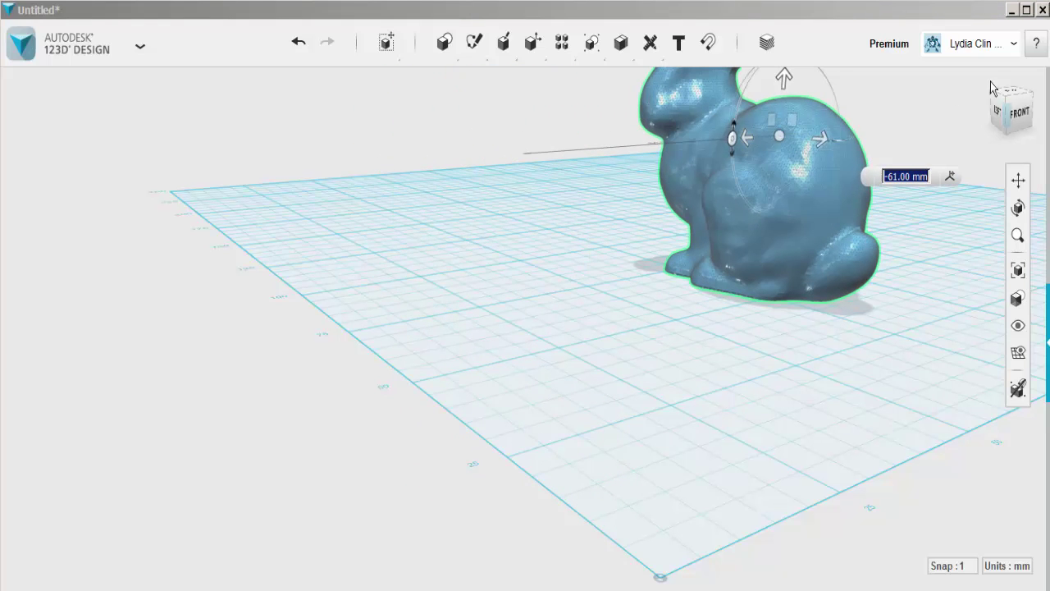
- Return to the home view and reframe the upright bunny from a higher left angle
left_click(990, 81)
left_click(790, 156)
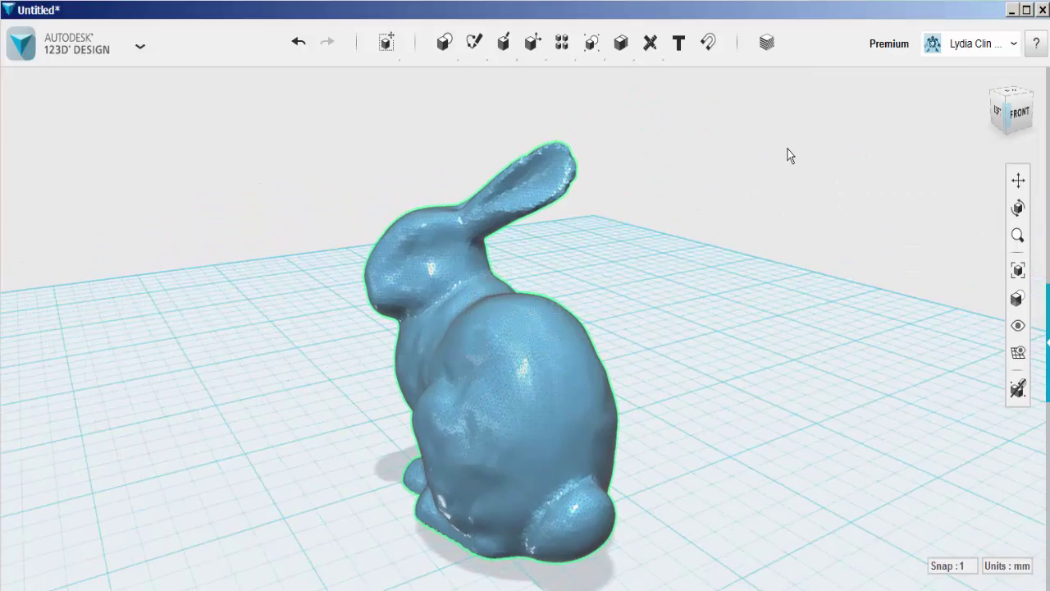
right_click_drag(722, 500, 713, 499)
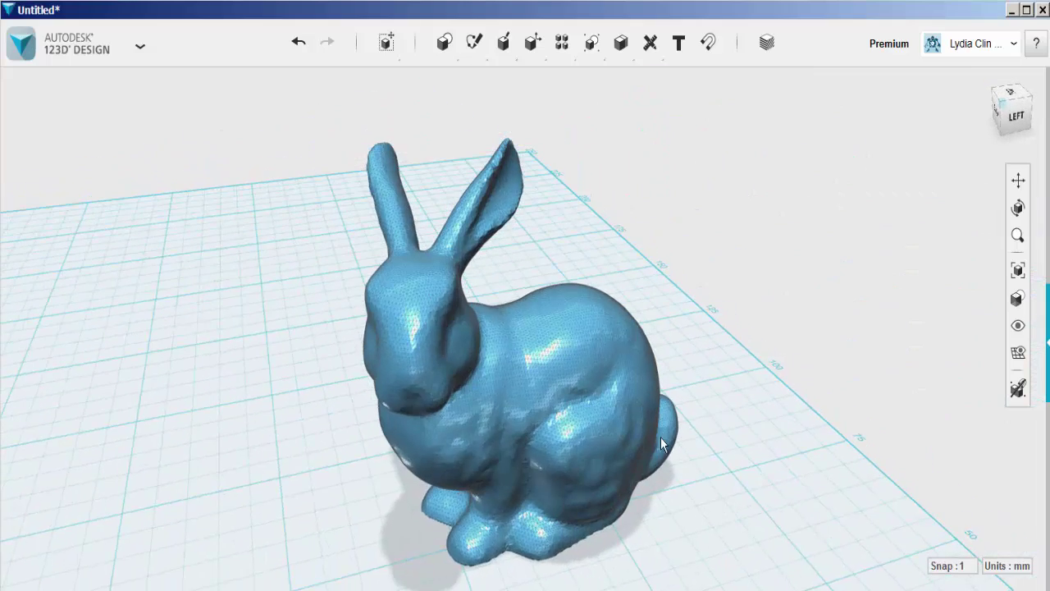
scroll(660, 437, "down", 5)
middle_click_drag(547, 395, 538, 434)
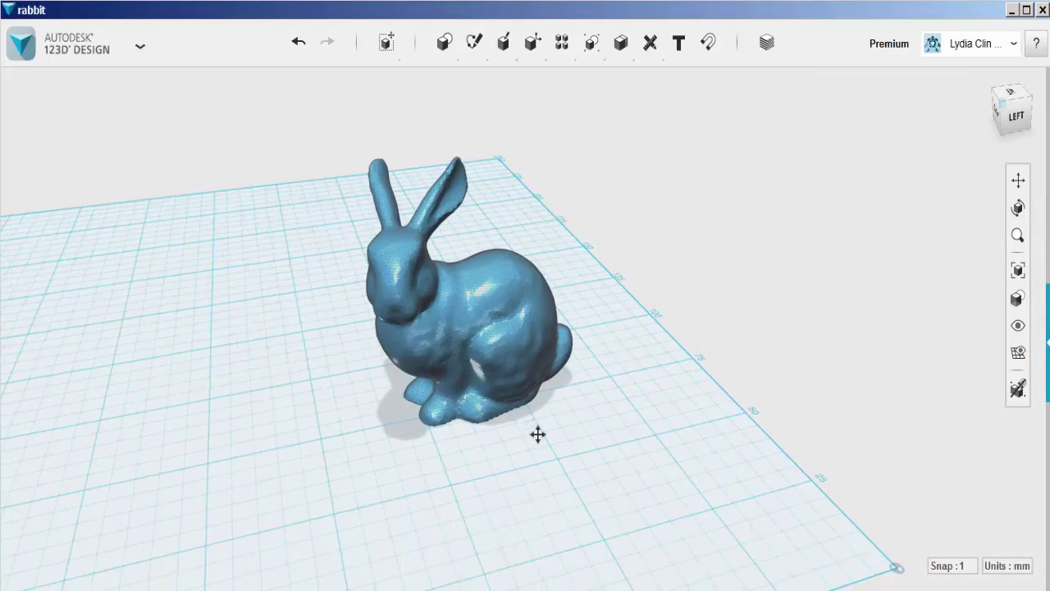
right_click_drag(515, 445, 483, 462)
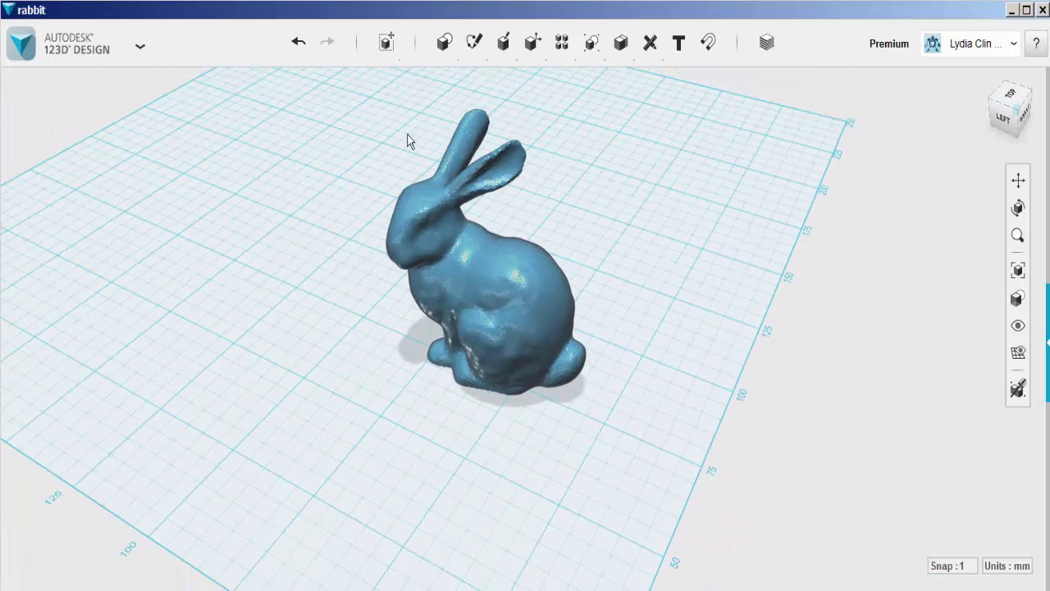
- Insert a Box primitive beside the bunny
mouse_move(435, 39)
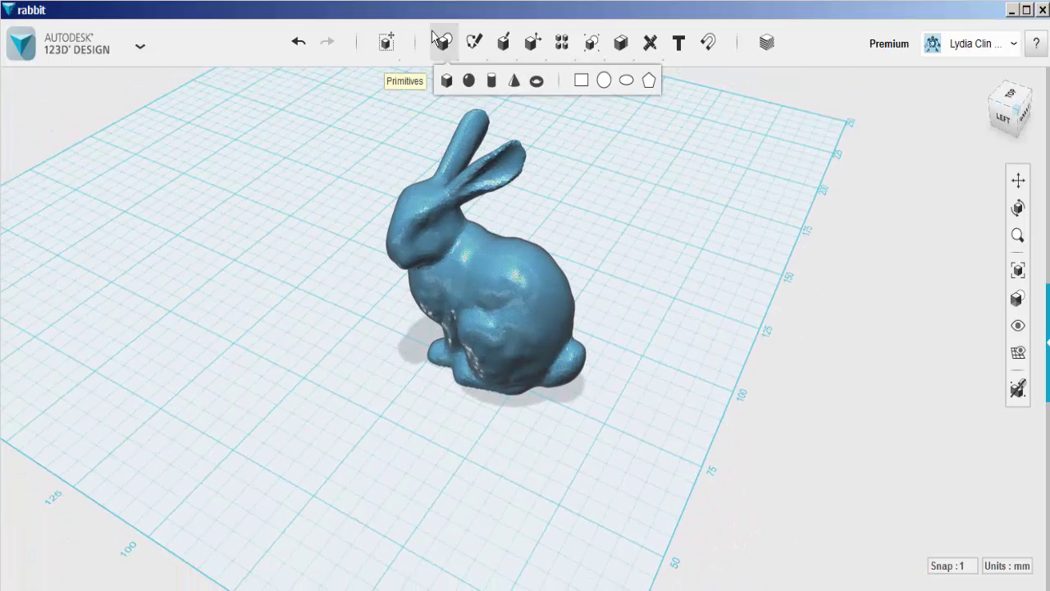
left_click(445, 79)
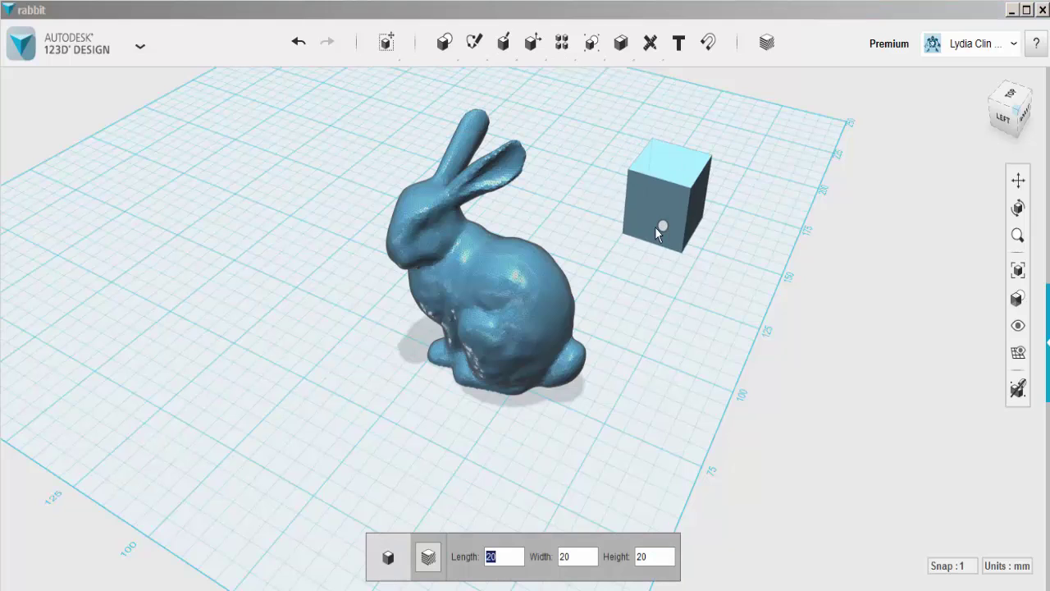
left_click(615, 263)
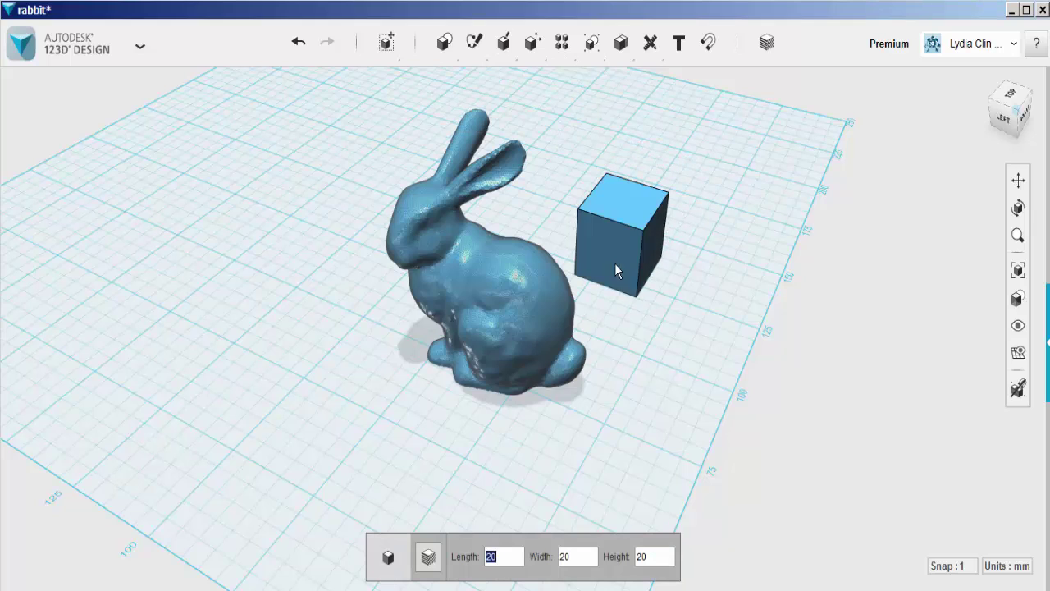
right_click_drag(615, 393, 589, 320)
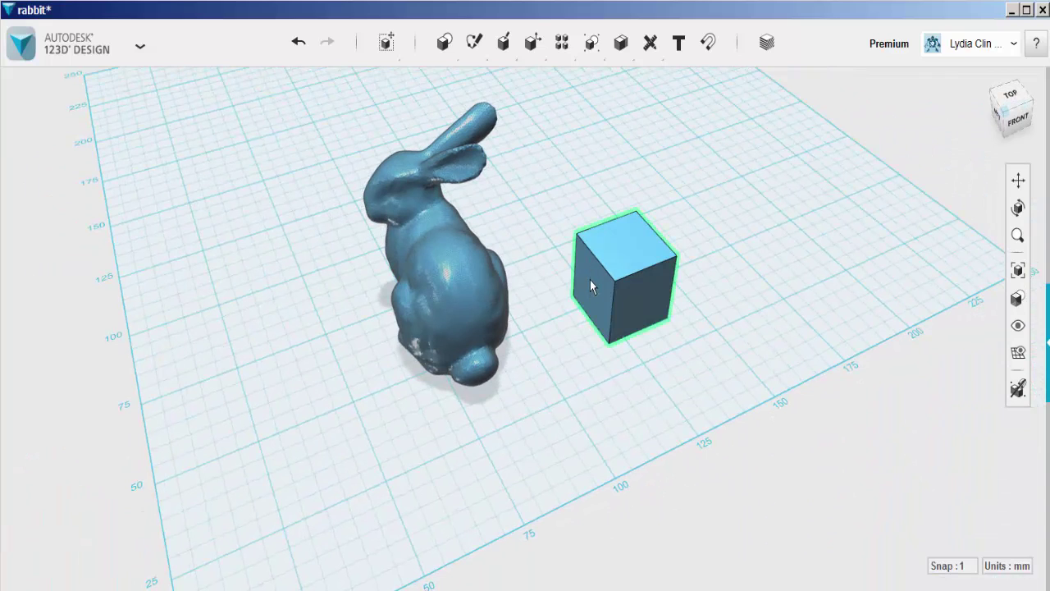
- Press/Pull the box's left face inward to thin it into a slab
left_click(592, 279)
left_click(603, 324)
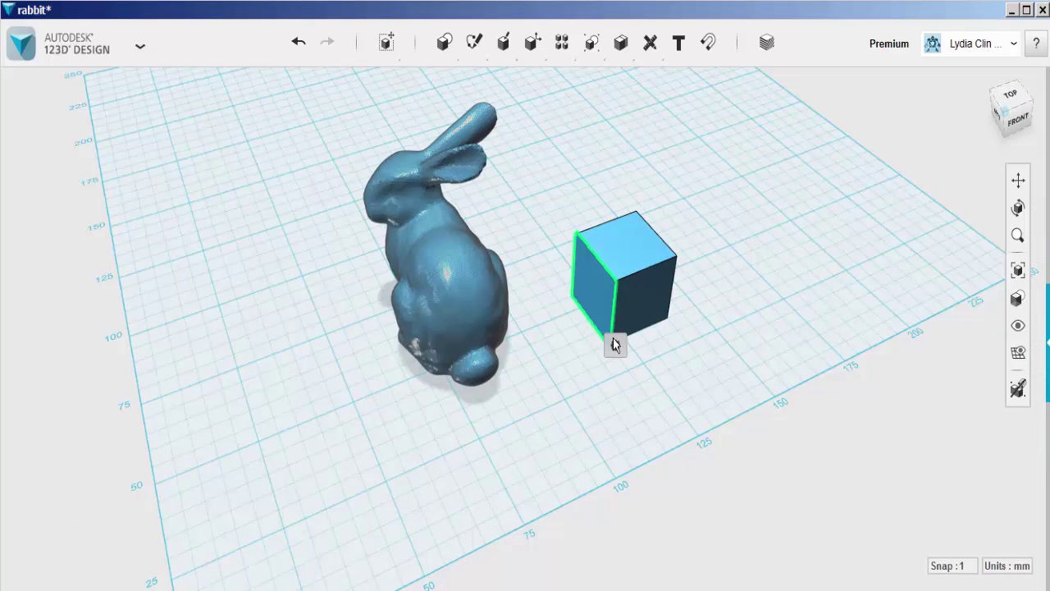
left_click(640, 346)
left_click_drag(569, 287, 666, 306)
left_click(642, 443)
- Push the slab's right face in further and lower its top face by 6 mm
scroll(643, 439, "up", 5)
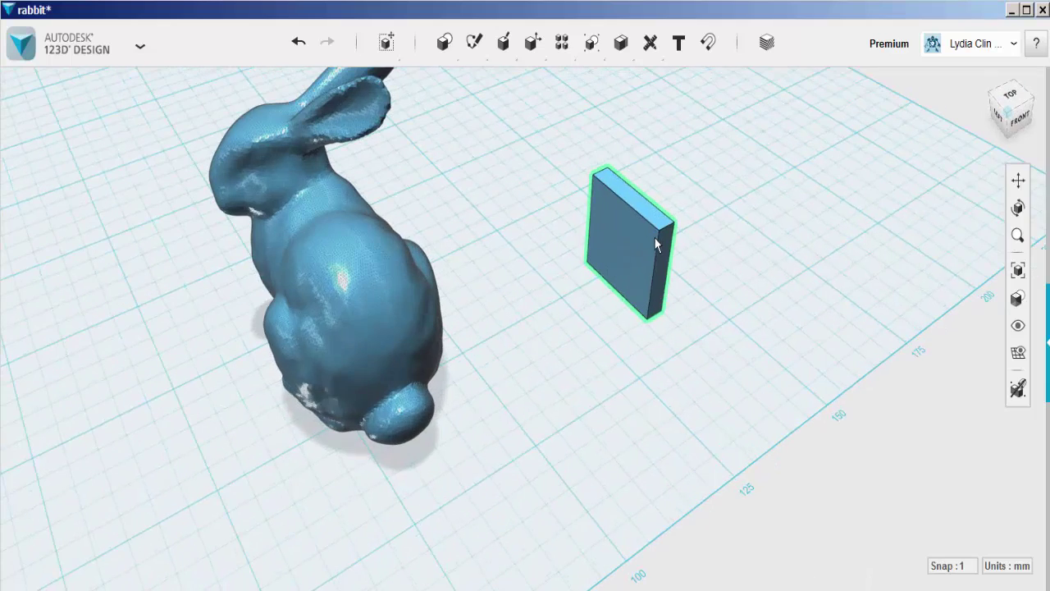
left_click(666, 237)
mouse_move(689, 319)
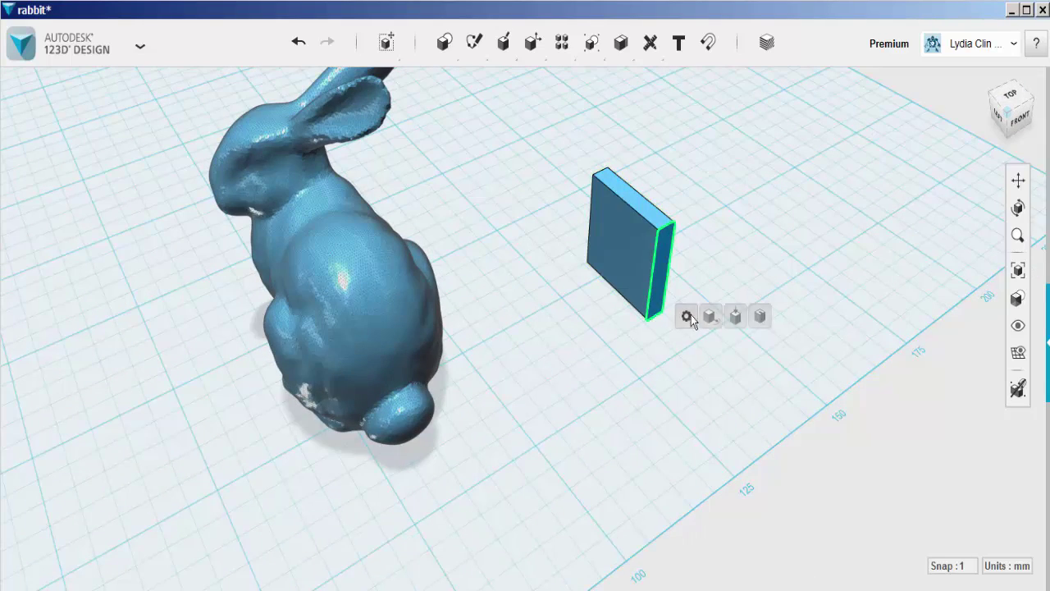
left_click(735, 319)
left_click_drag(675, 260, 656, 241)
left_click(551, 179)
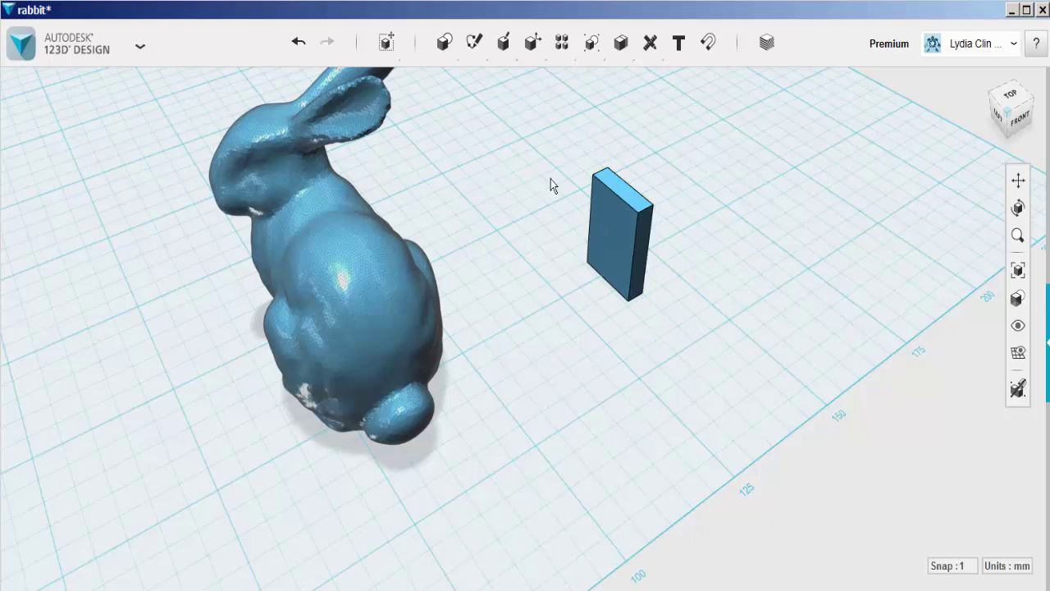
left_click(616, 183)
left_click_drag(618, 162, 589, 275)
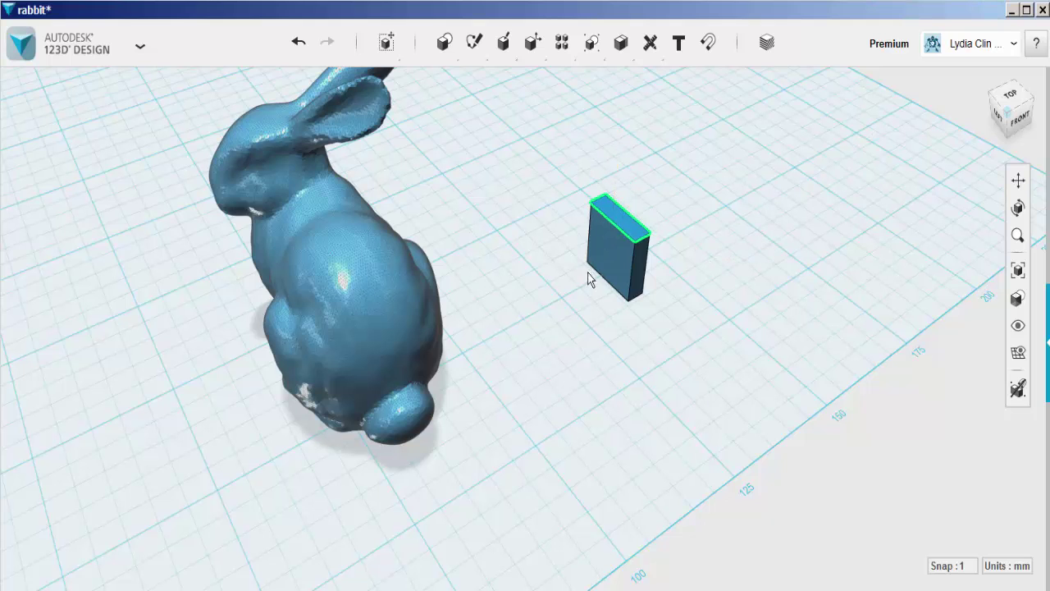
- In Top orthographic view, move the slab over the centre of the bunny's back
left_click(1010, 99)
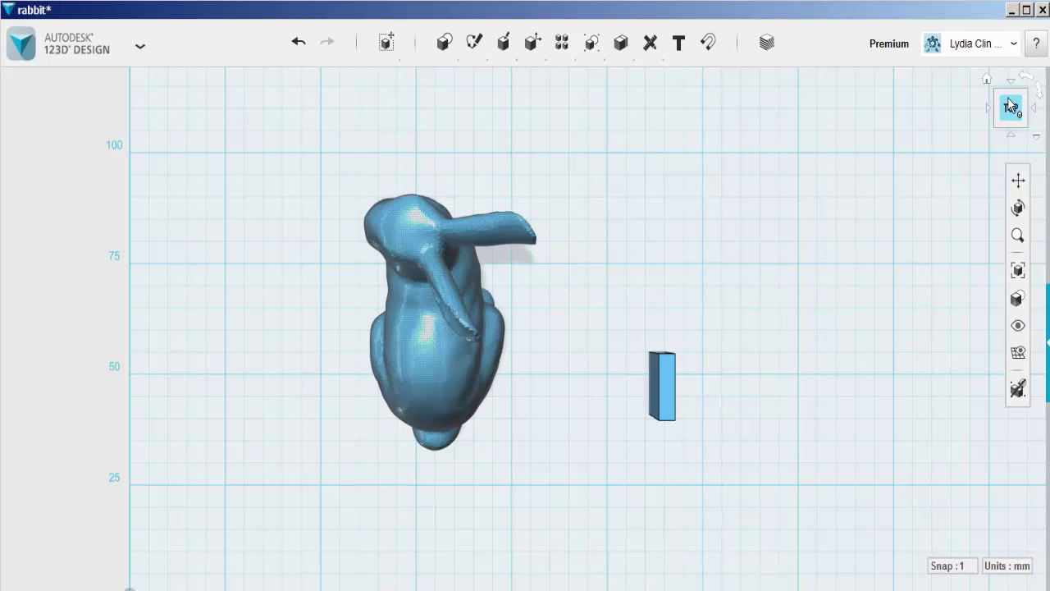
left_click(1036, 139)
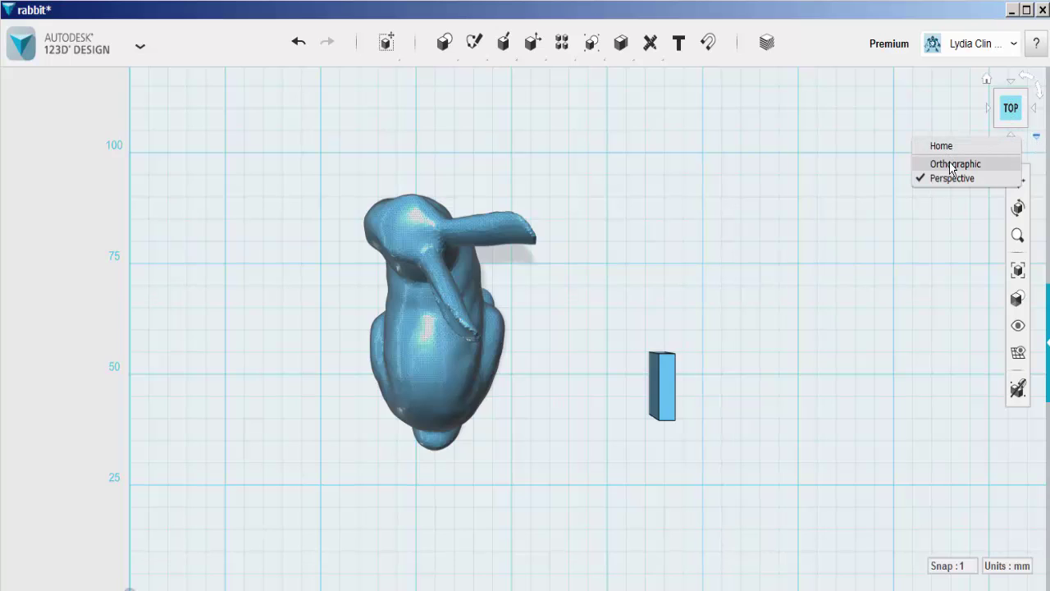
left_click(954, 162)
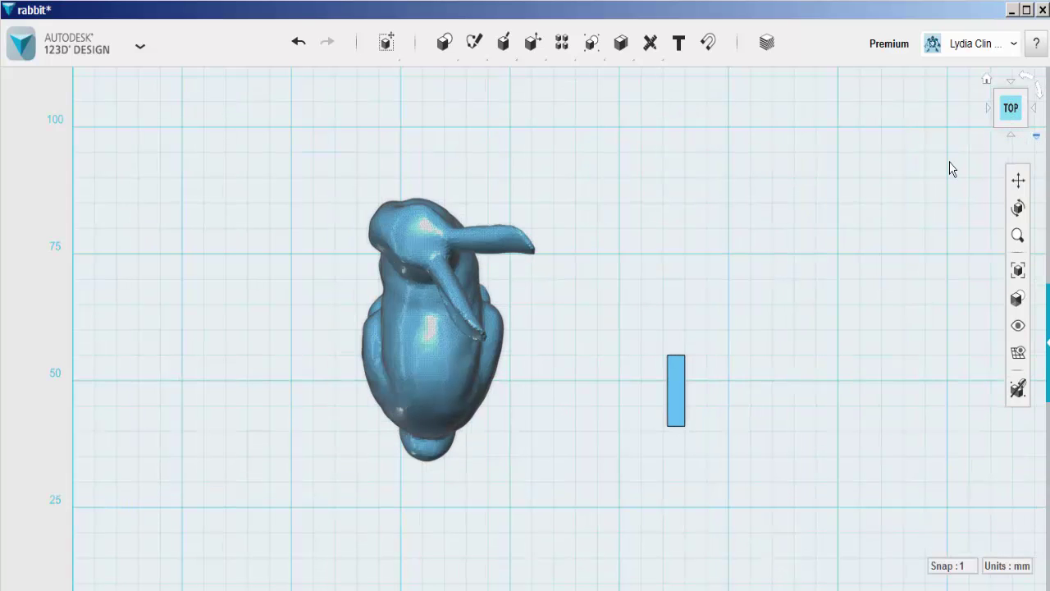
left_click(668, 416)
left_click(434, 565)
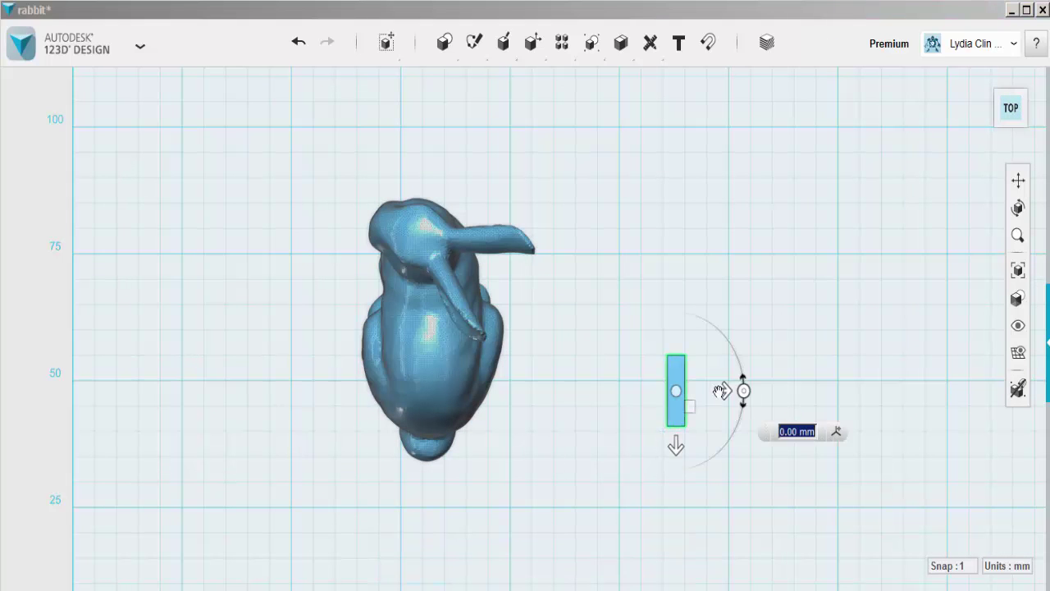
left_click_drag(724, 391, 479, 359)
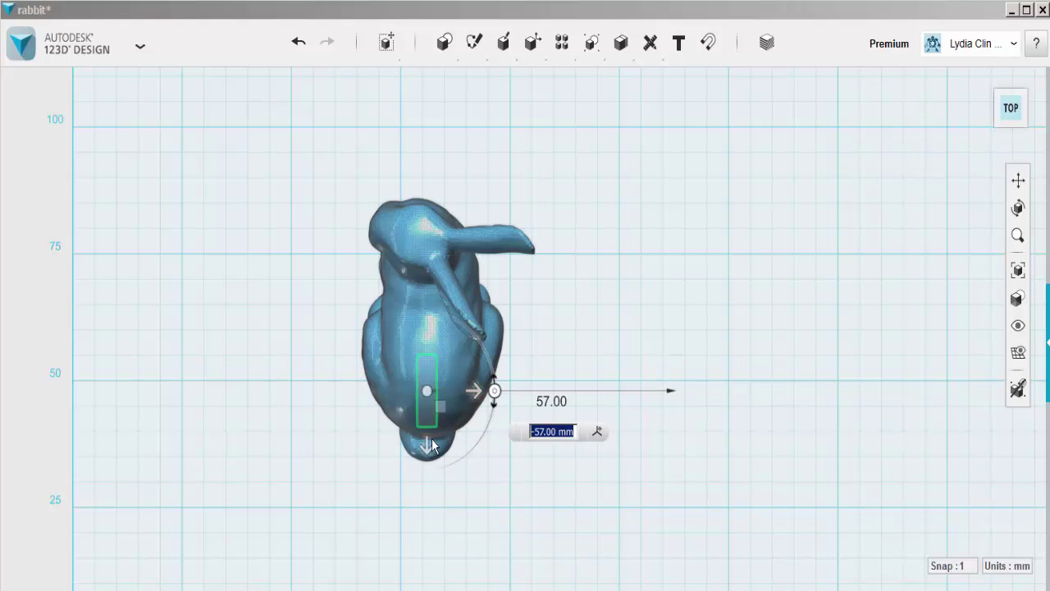
left_click_drag(428, 443, 427, 411)
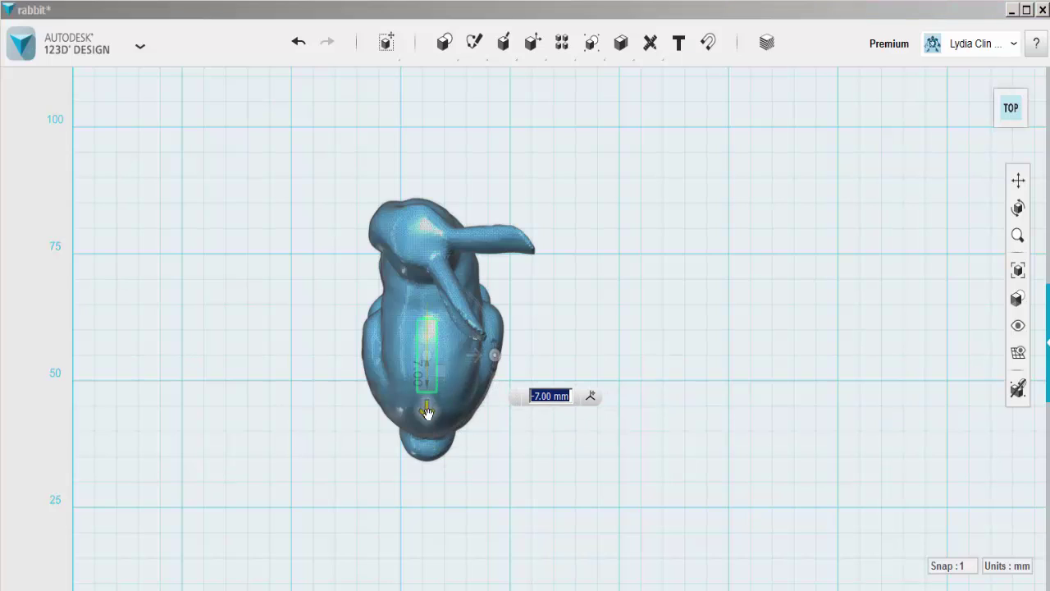
- From the left side, raise the slab up into the bunny's back so its top protrudes
left_click(987, 80)
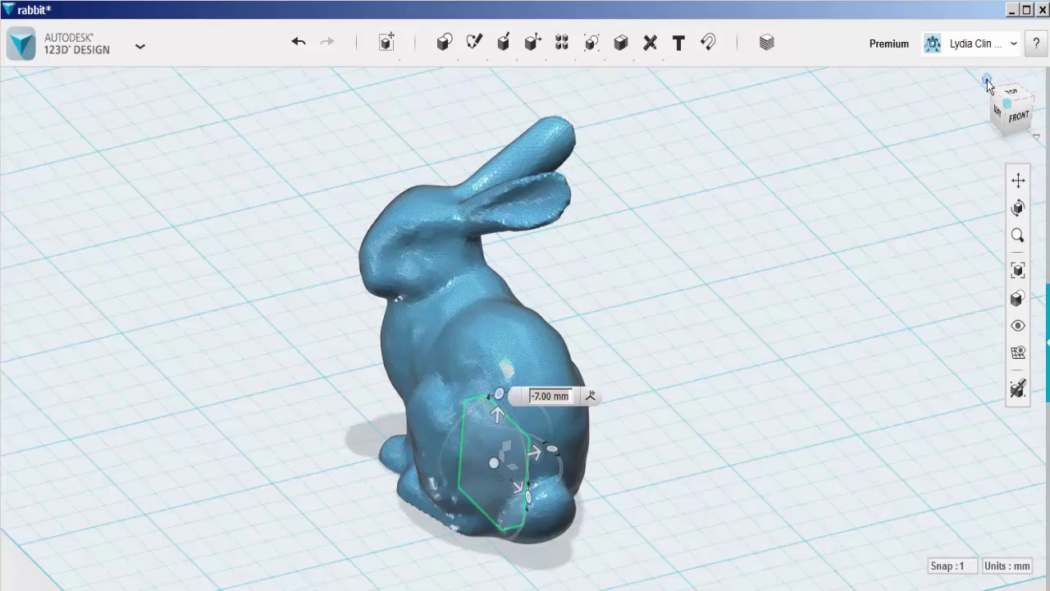
mouse_move(661, 525)
right_mouse_down()
mouse_move(686, 520)
mouse_move(673, 513)
right_mouse_up()
left_click_drag(548, 415, 519, 254)
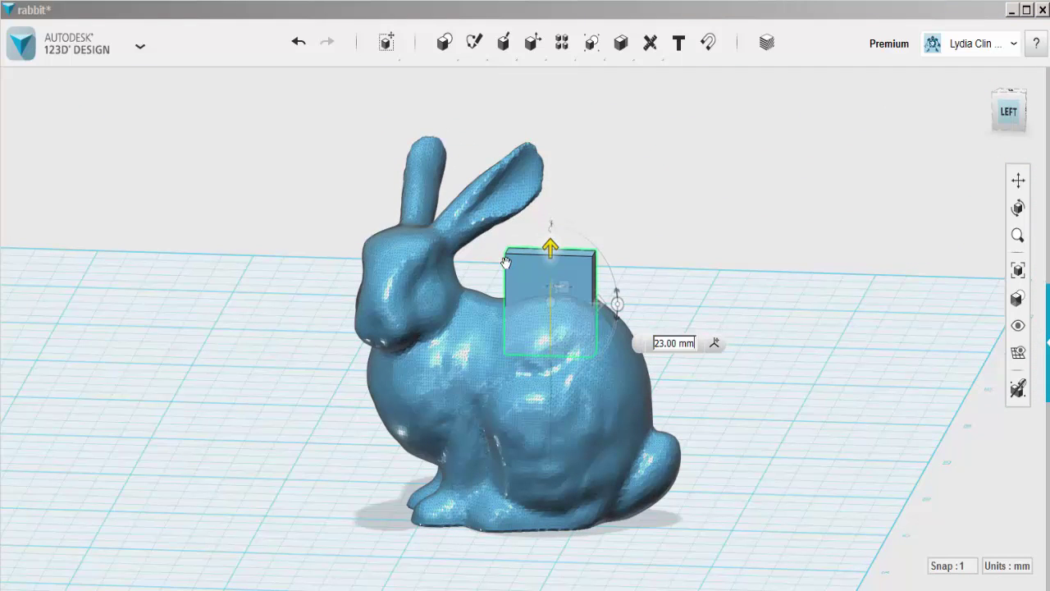
left_click(467, 468)
mouse_move(467, 469)
right_mouse_down()
mouse_move(457, 522)
mouse_move(476, 532)
mouse_move(474, 483)
right_mouse_up()
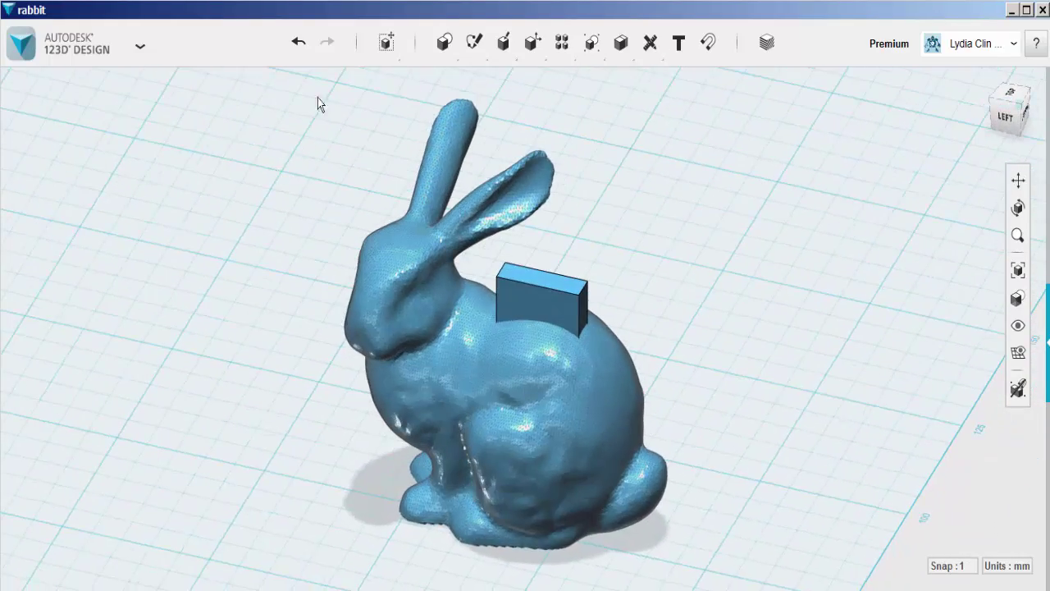
- Use Combine > Subtract with the bunny as target and the slab as the cutting body
mouse_move(588, 37)
mouse_move(621, 49)
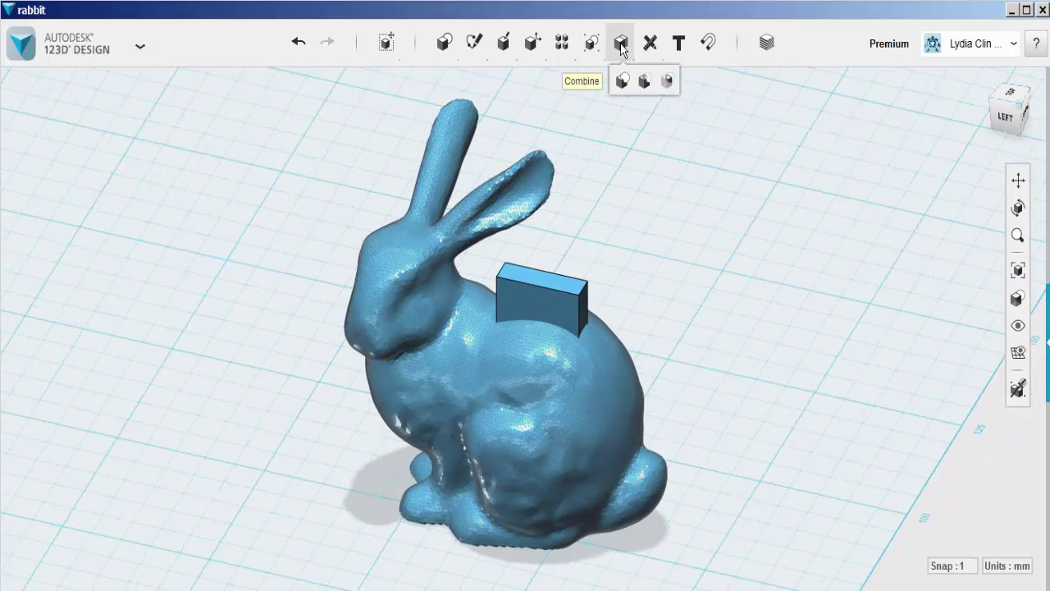
left_click(645, 83)
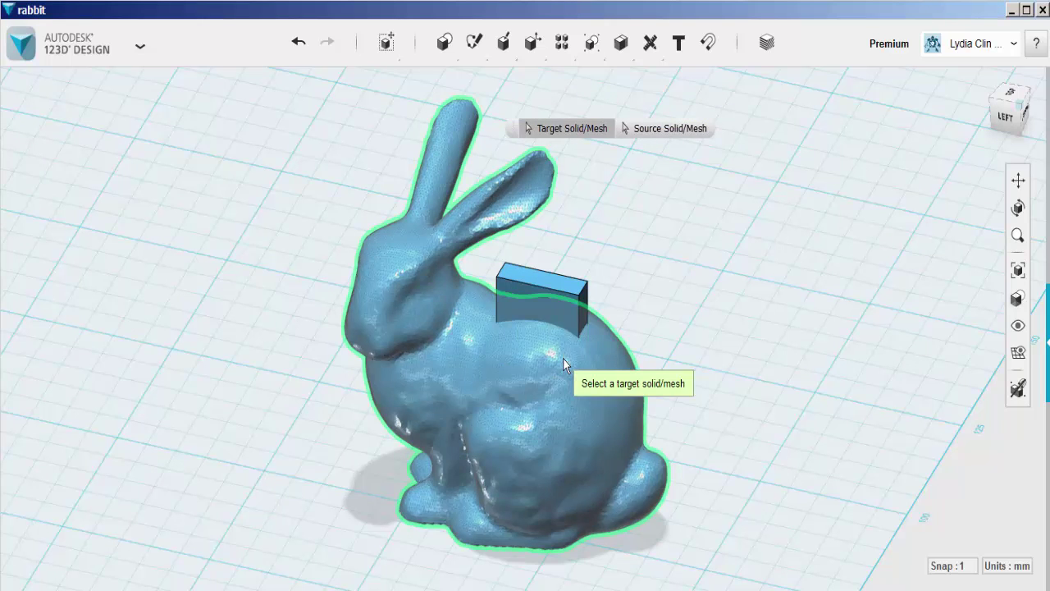
left_click(562, 357)
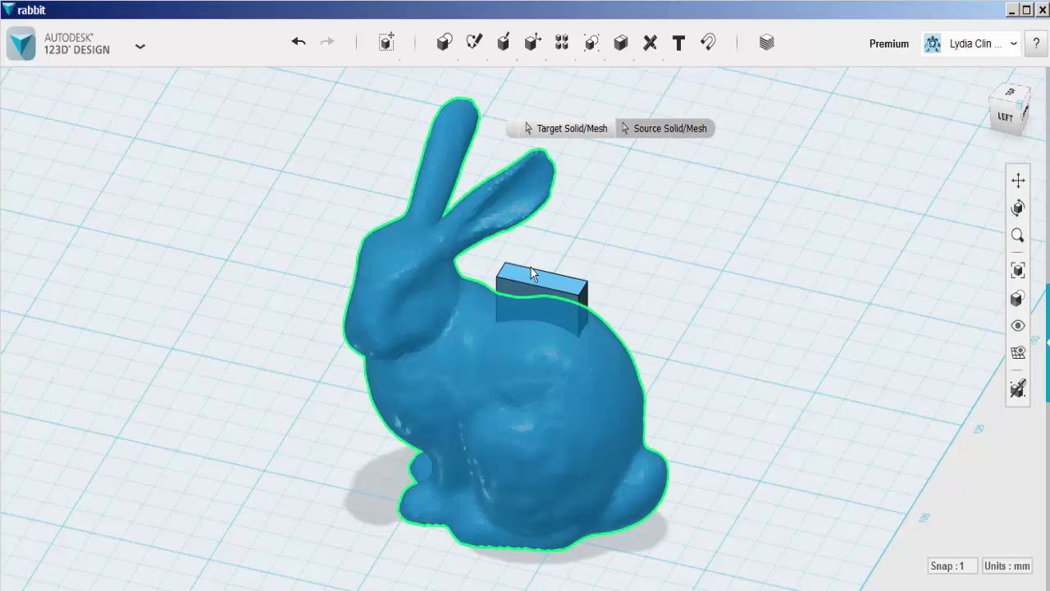
left_click(523, 280)
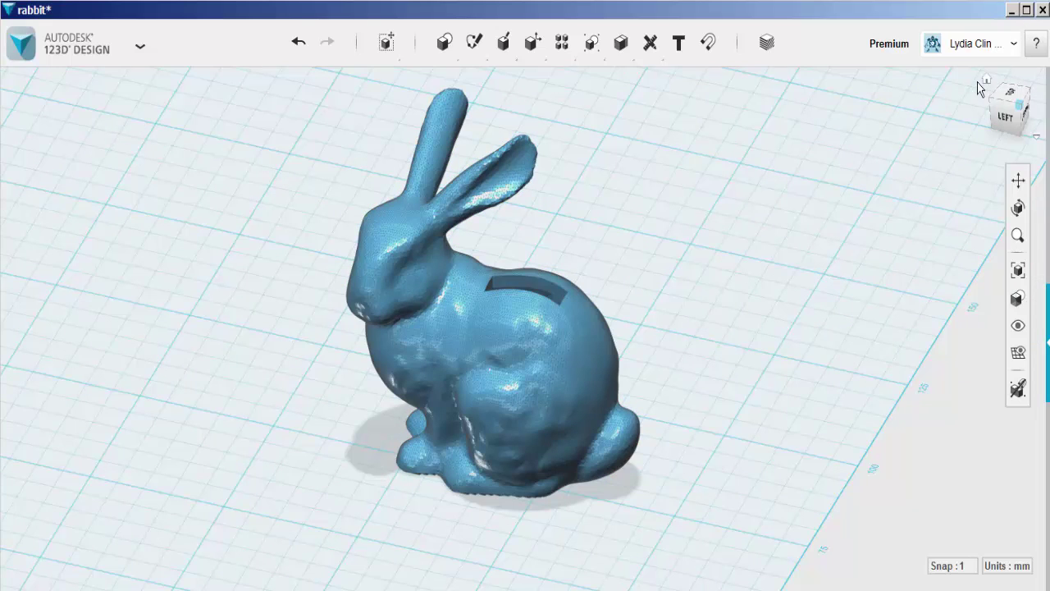
- Switch the view projection back to Perspective and zoom in on the coin slot
left_click_drag(1009, 109, 1040, 119)
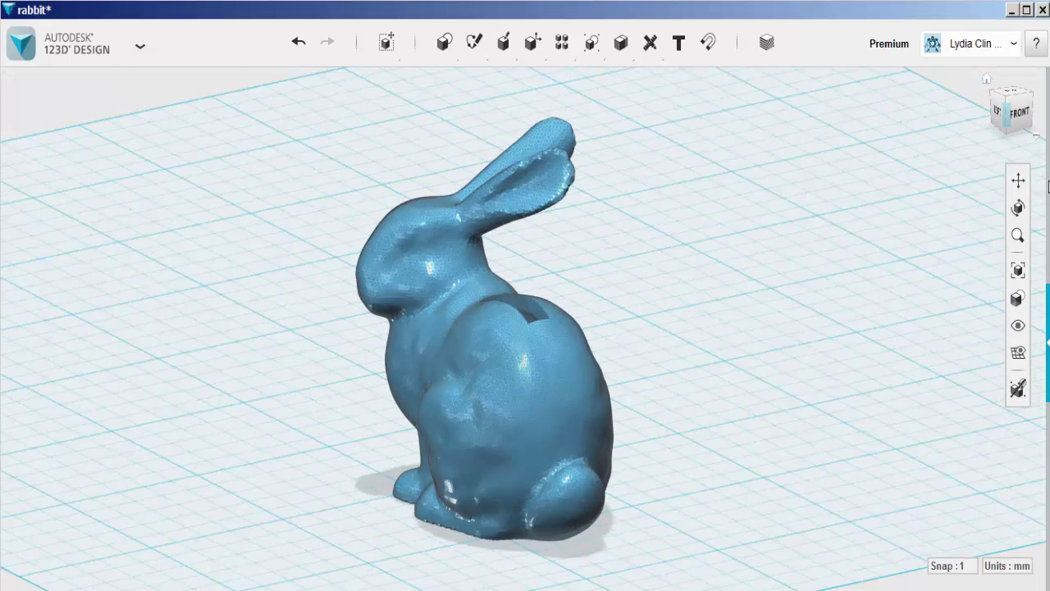
left_click(1038, 139)
left_click(950, 175)
right_click_drag(769, 333, 780, 387)
scroll(482, 343, "up", 5)
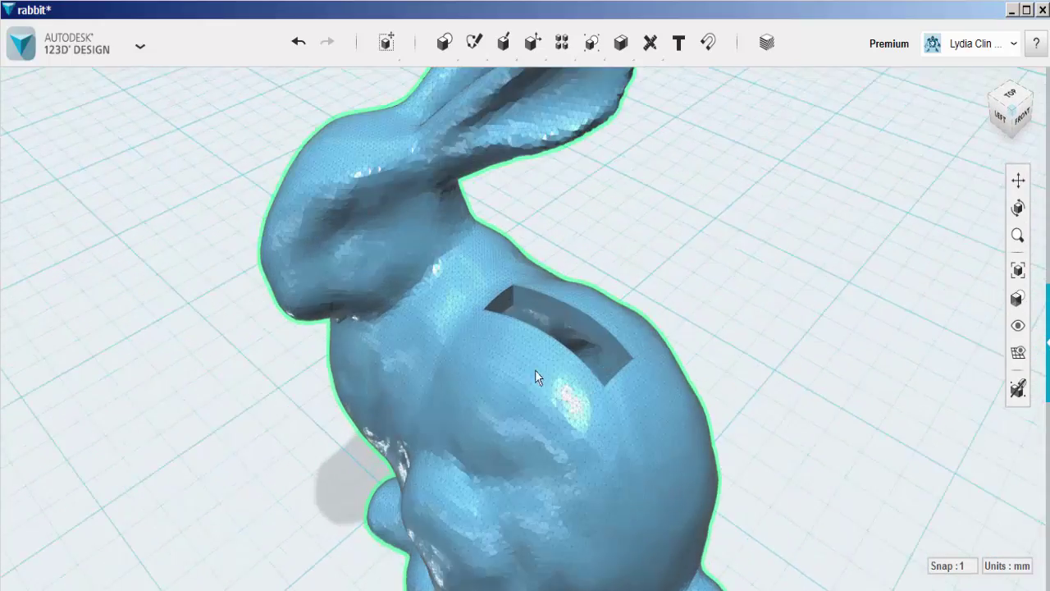